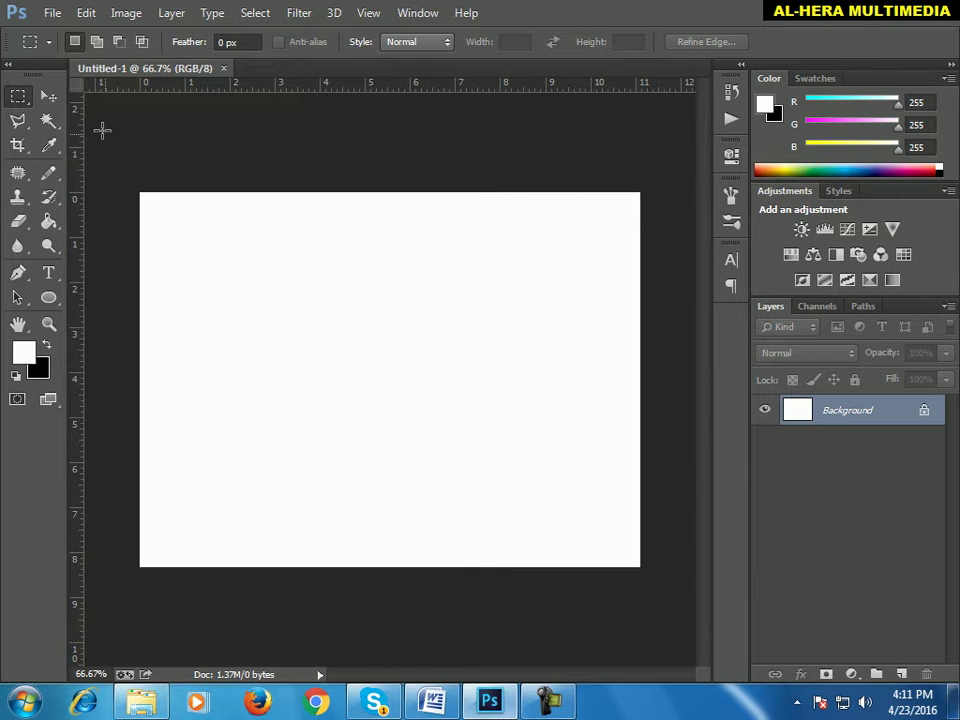
Activate the Move tool, and hide and redisplay the Layers panel.
click(47, 96)
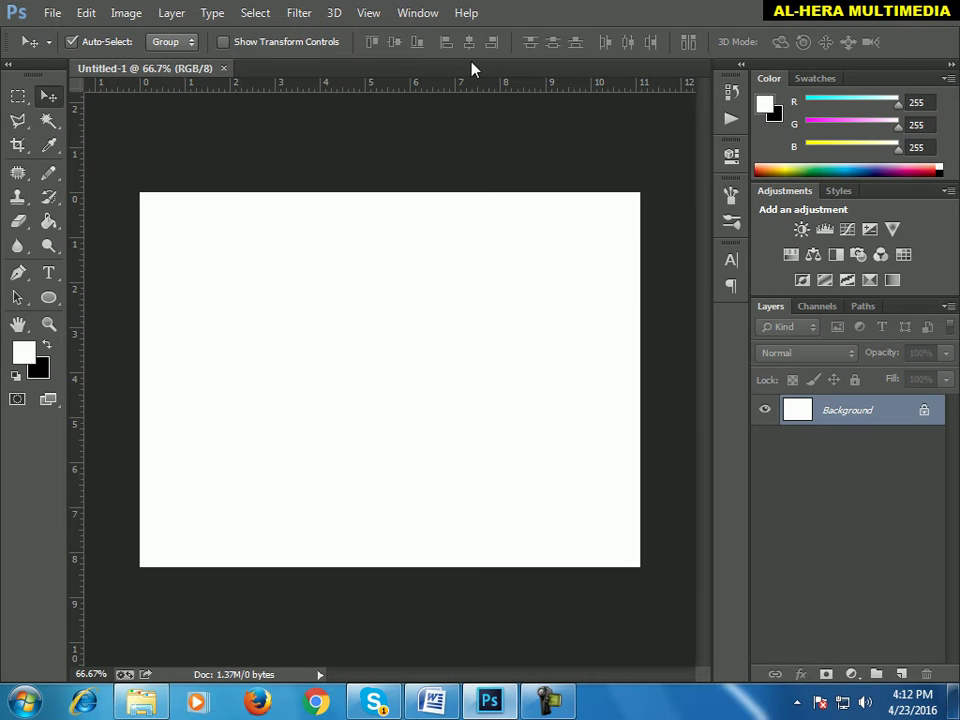
click(420, 14)
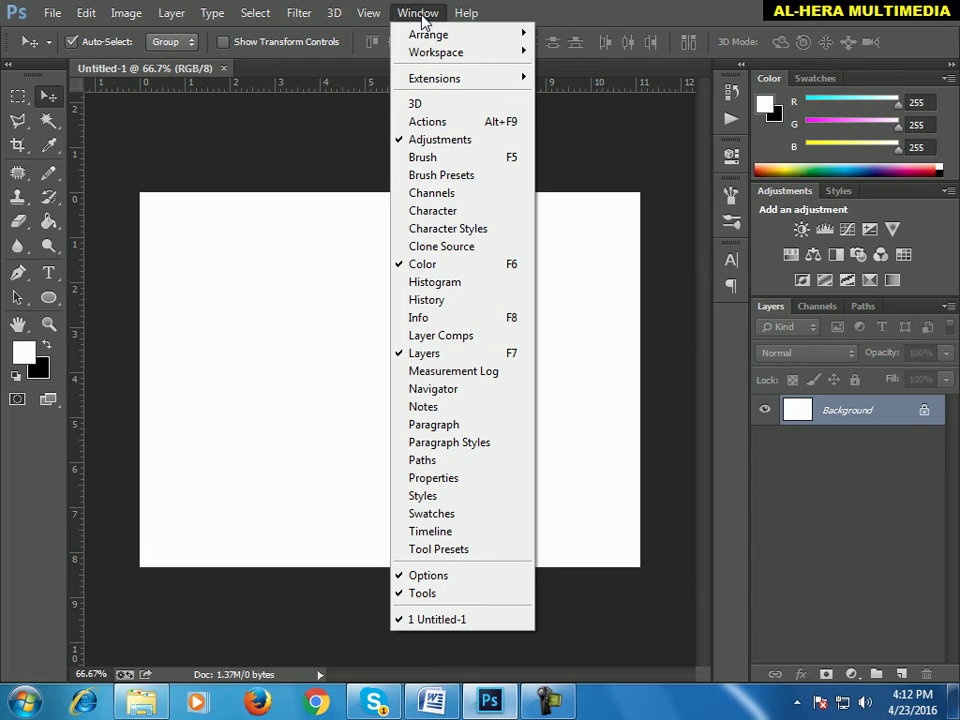
click(437, 355)
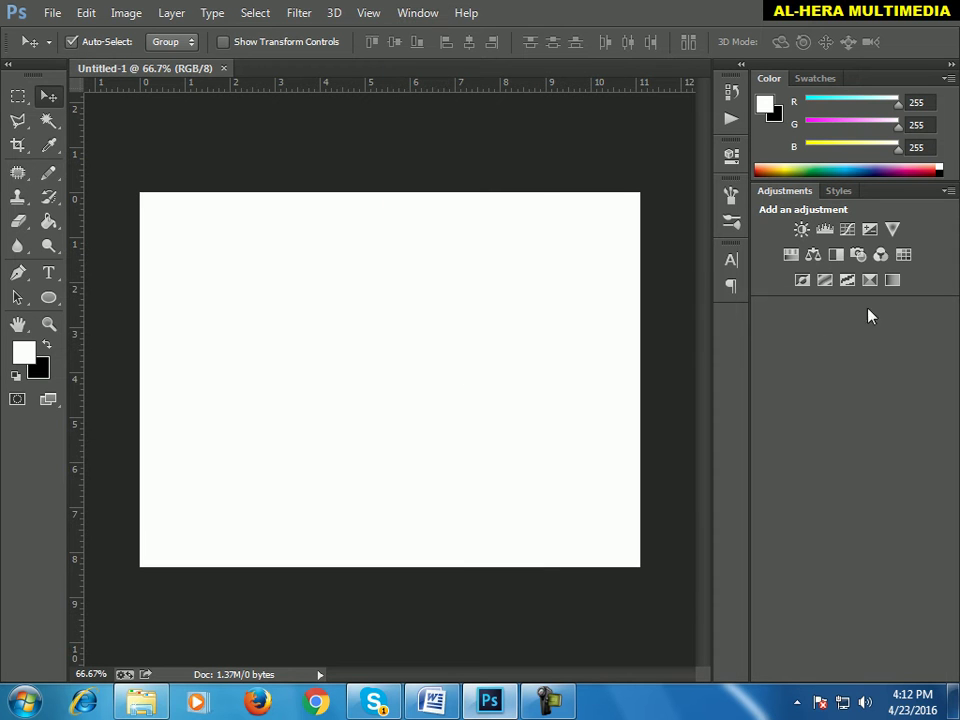
click(418, 13)
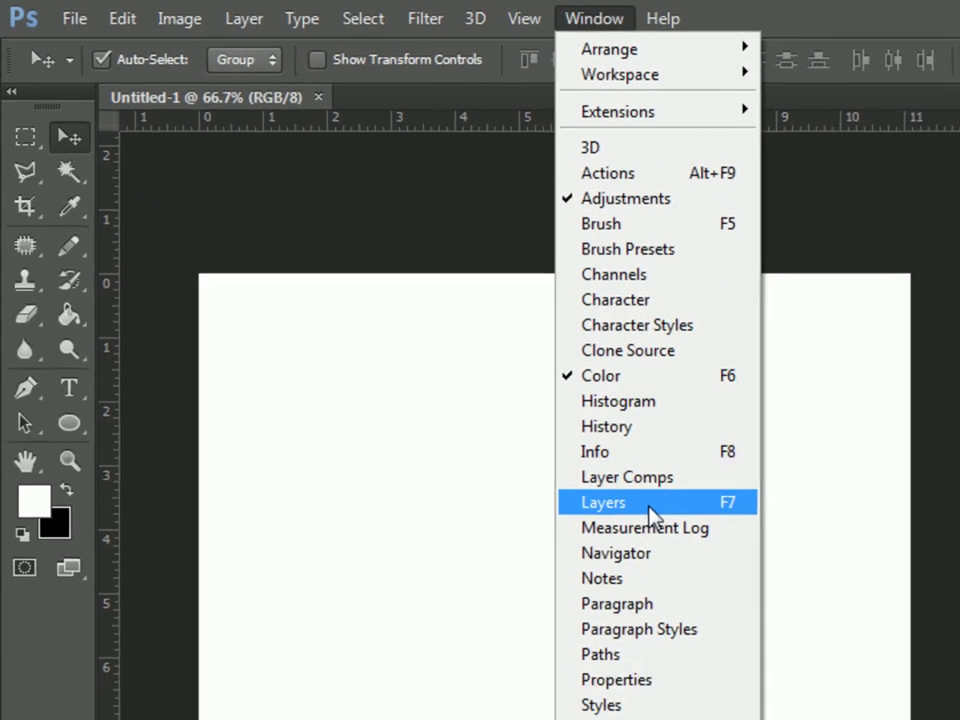
click(695, 540)
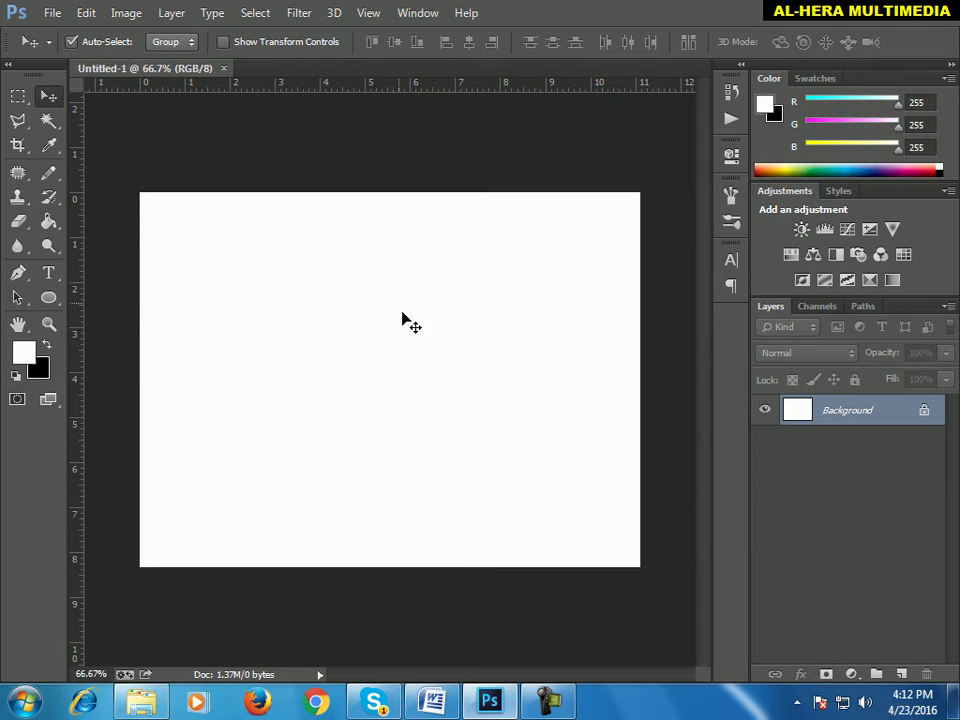
Open the mosque image 17 from Local Disk (G:), folder Total graphics CC > All source > Source Image.
click(52, 12)
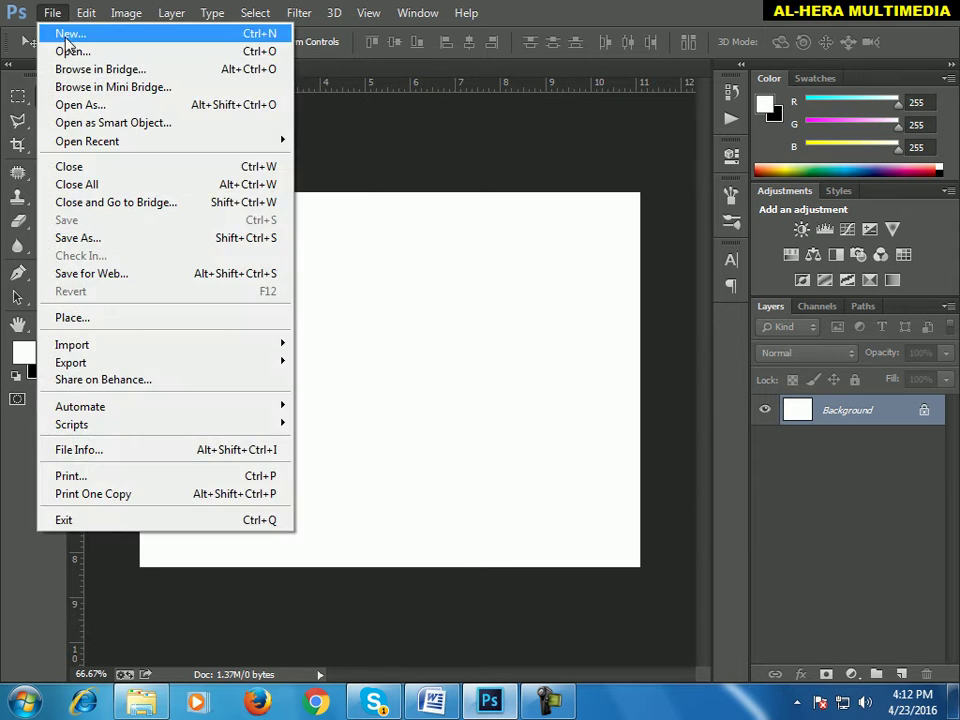
click(88, 52)
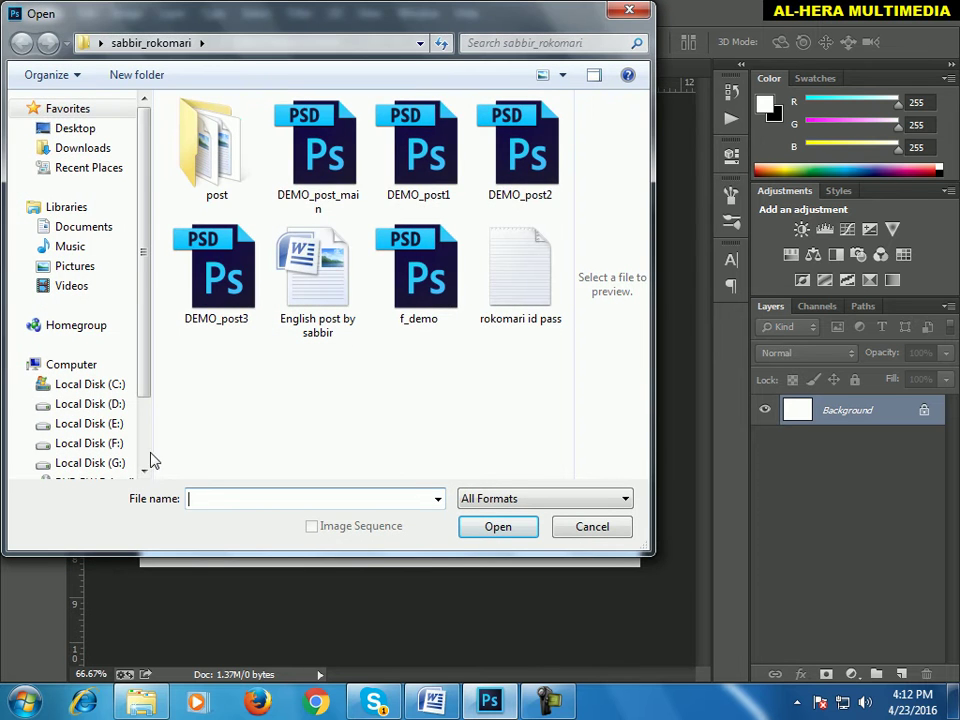
click(118, 464)
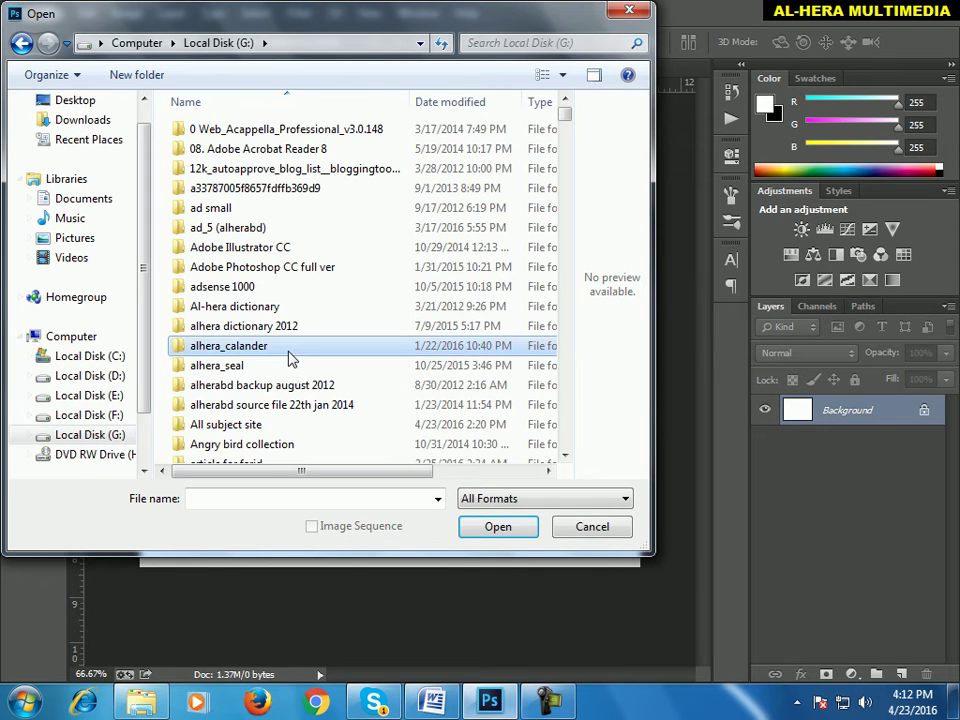
key(t)
key(Down)
key(Return)
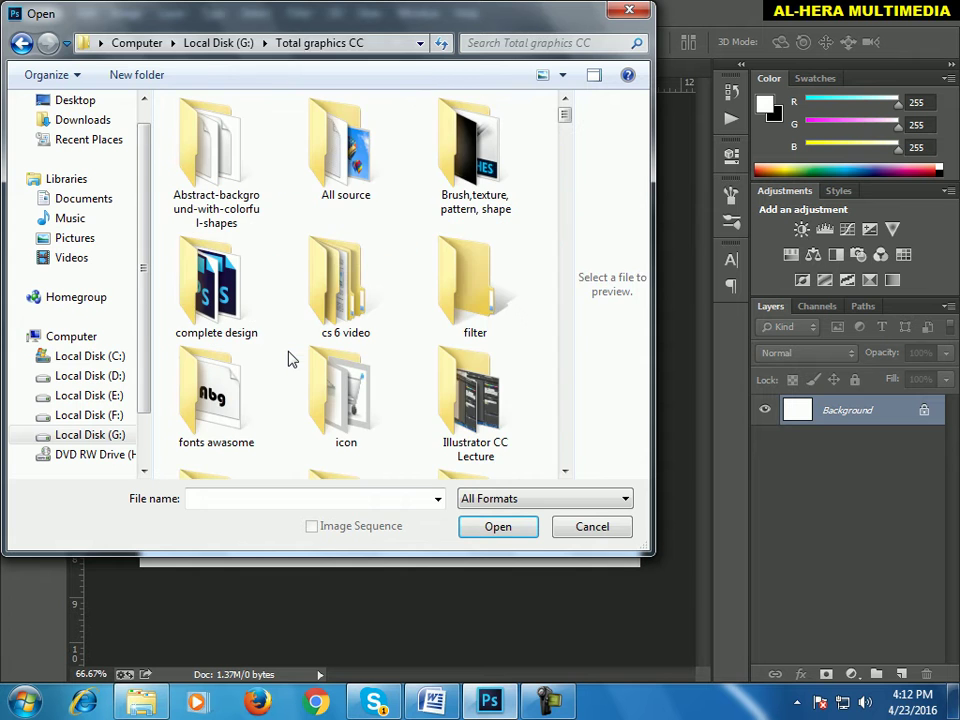
double_click(348, 152)
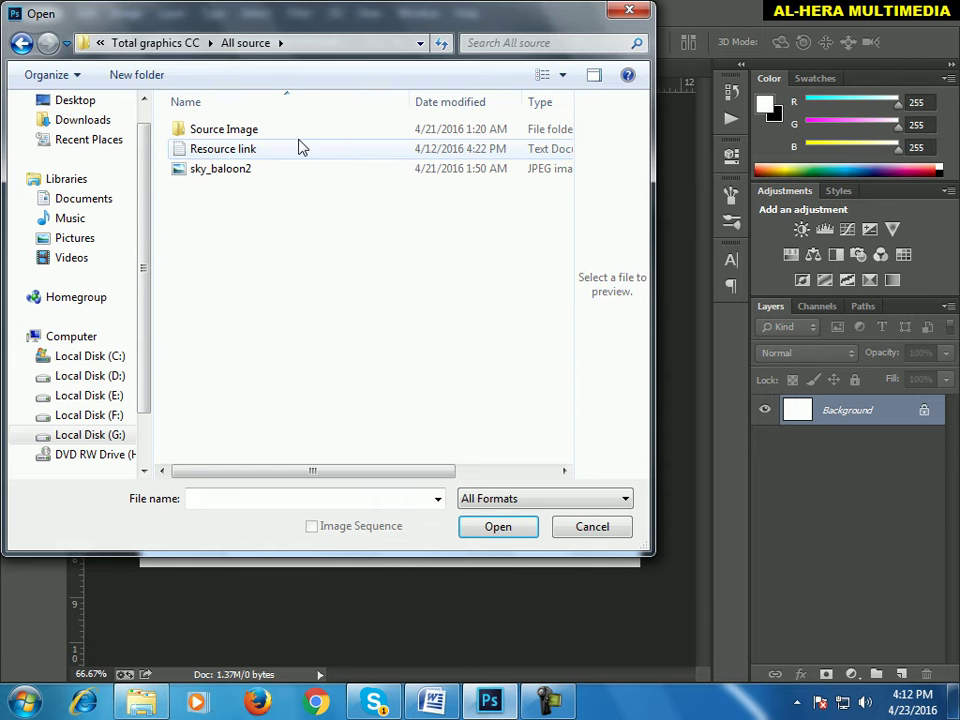
double_click(291, 130)
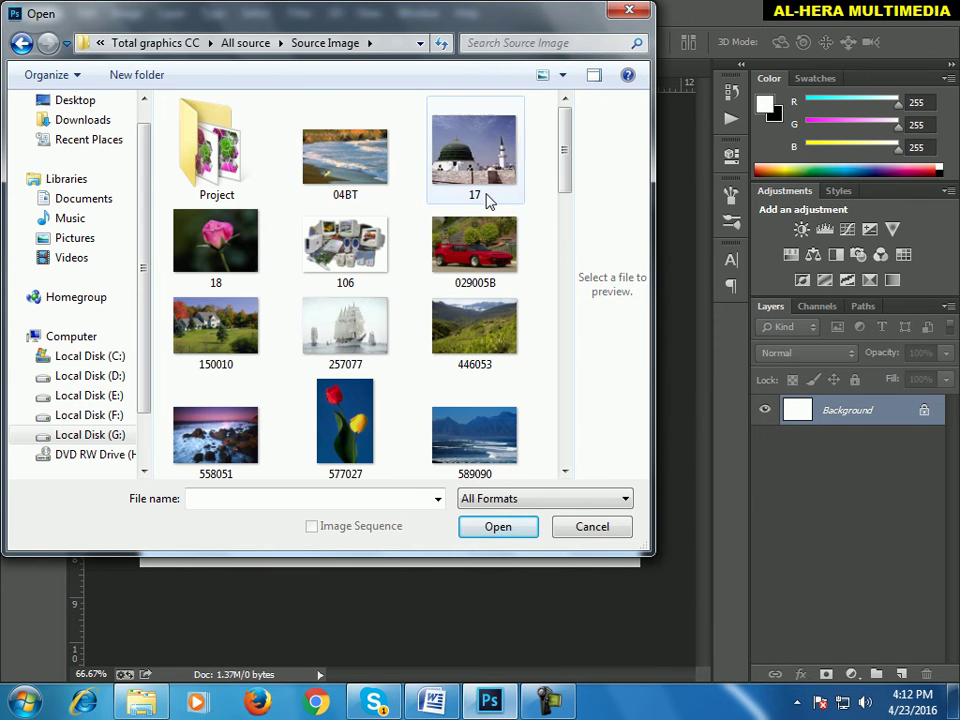
double_click(486, 172)
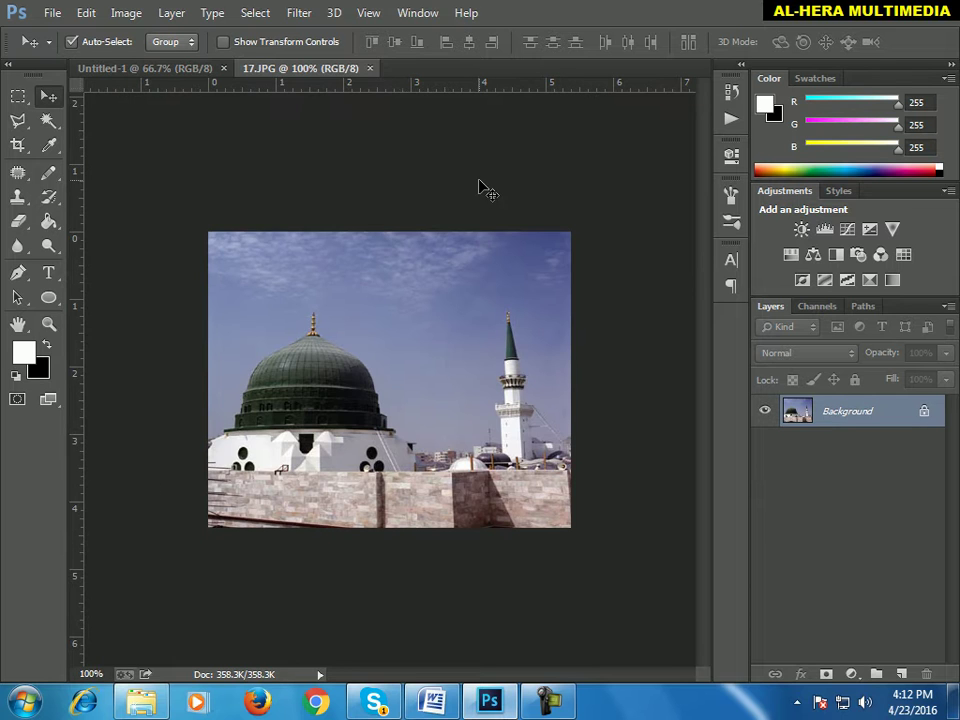
Float the 17.JPG window and copy its mosque picture into the Untitled-1 document as a new layer.
drag(323, 79, 398, 136)
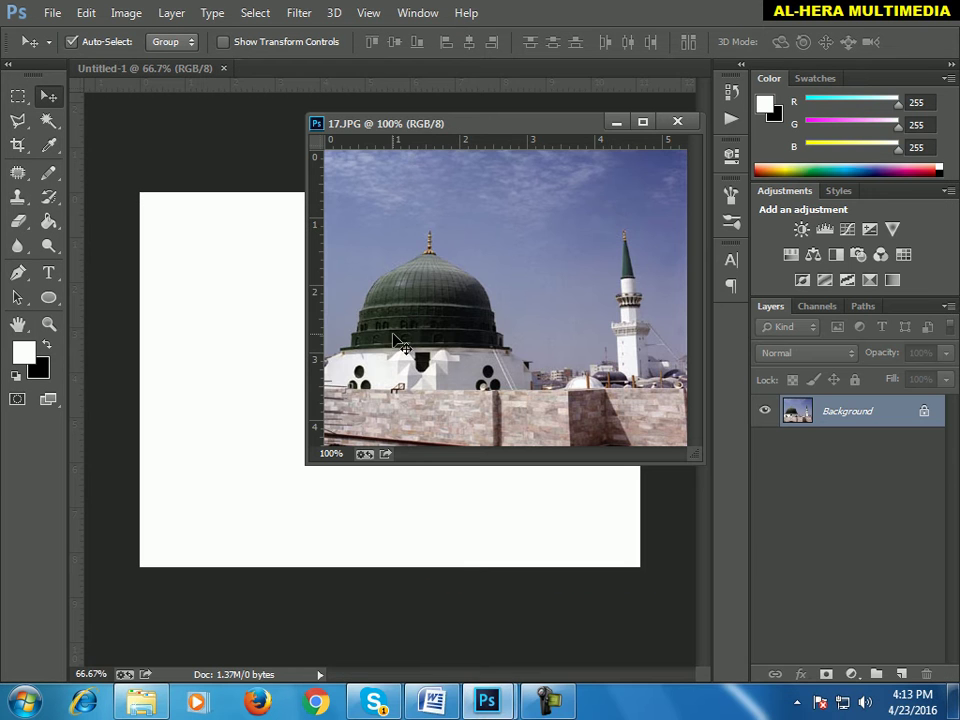
drag(400, 345, 203, 104)
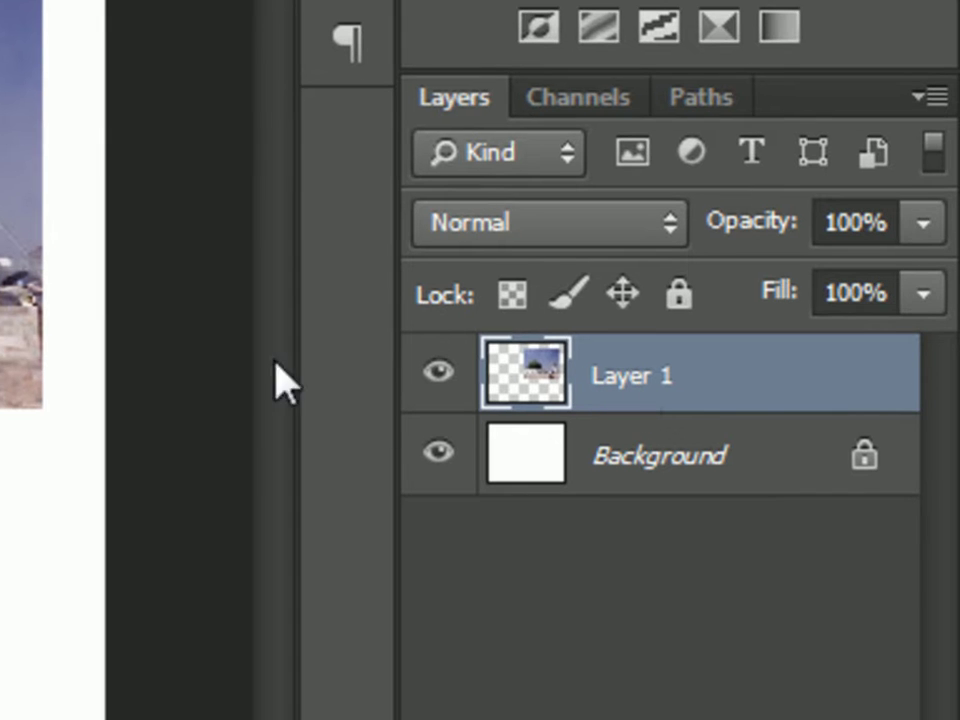
Rename the imported picture's layer as mosque.
double_click(643, 392)
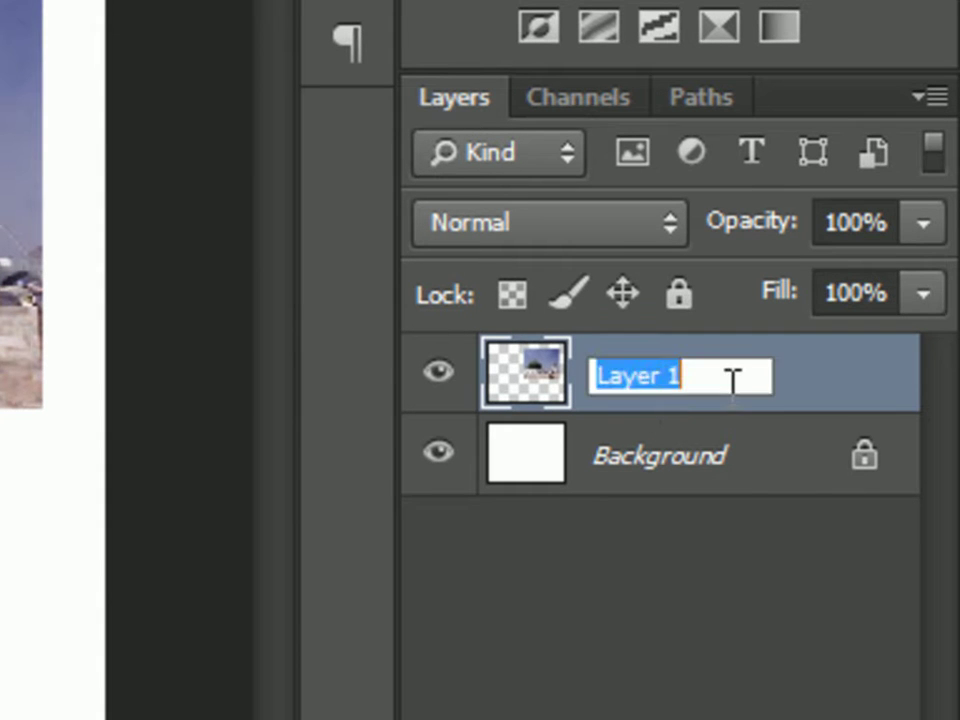
text(moswq)
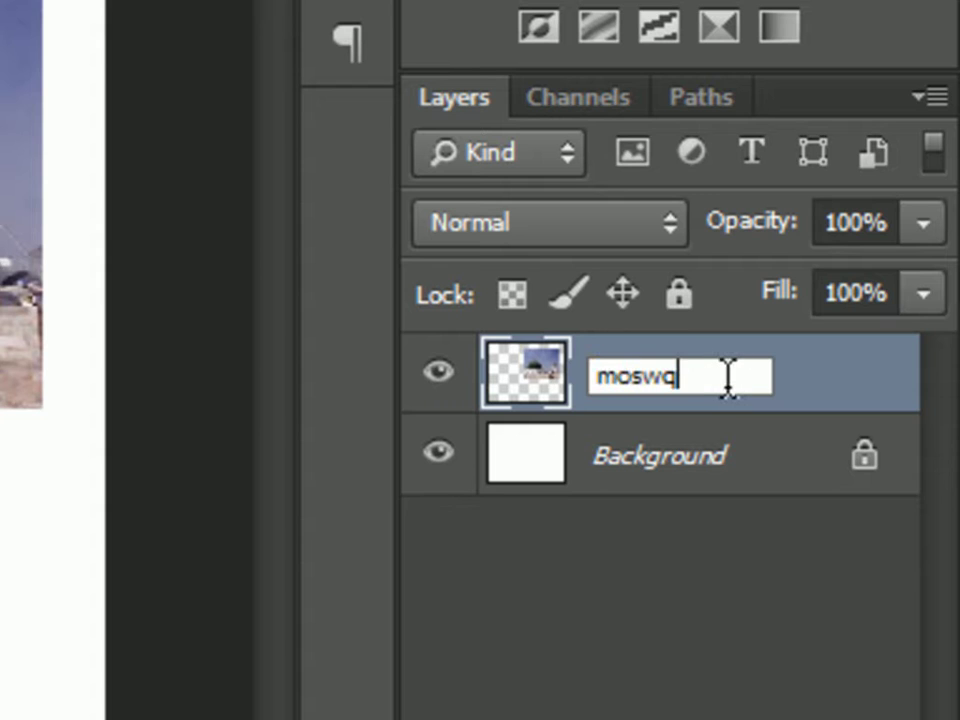
text(ue)
key(BackSpace)
key(BackSpace)
key(BackSpace)
key(BackSpace)
text(que)
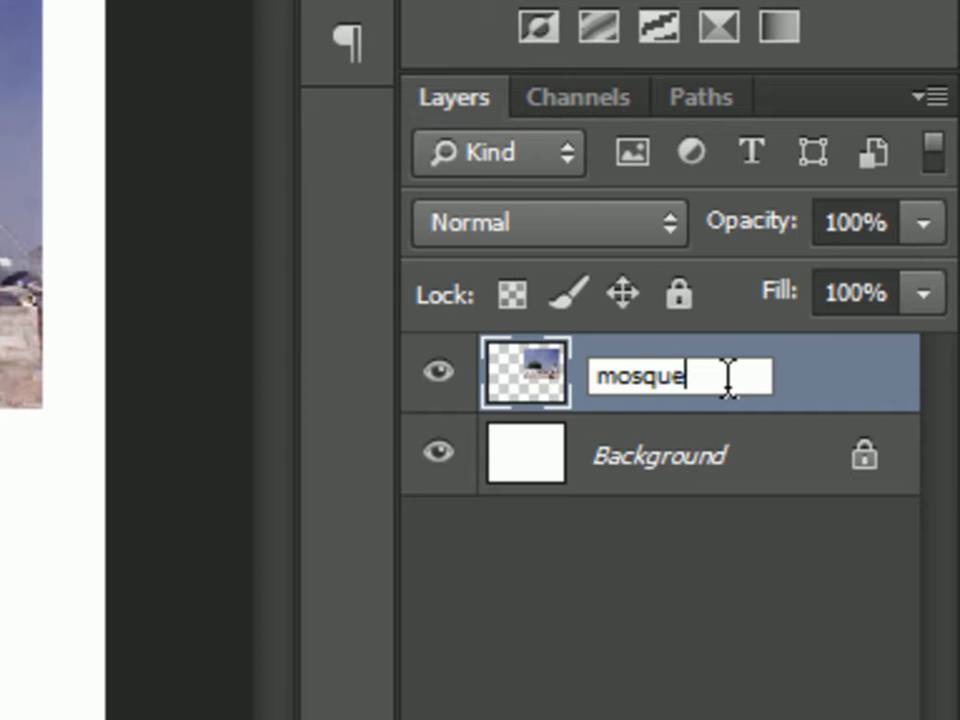
key(Return)
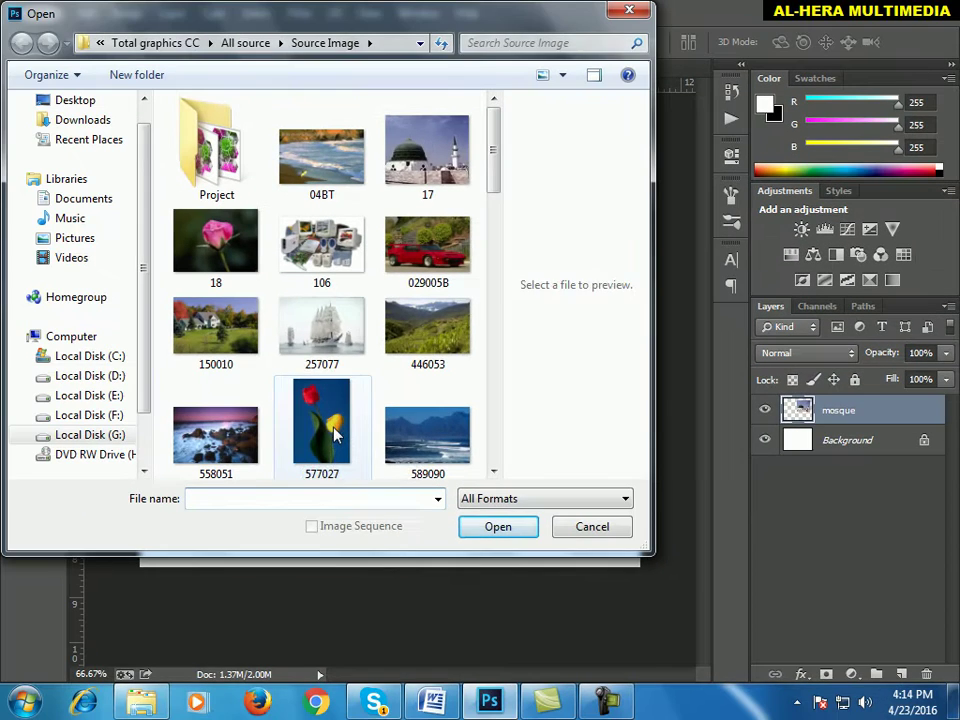
Open the tulip image 577027 from the Source Image folder, float its window and bring the picture into Untitled-1.
click(345, 441)
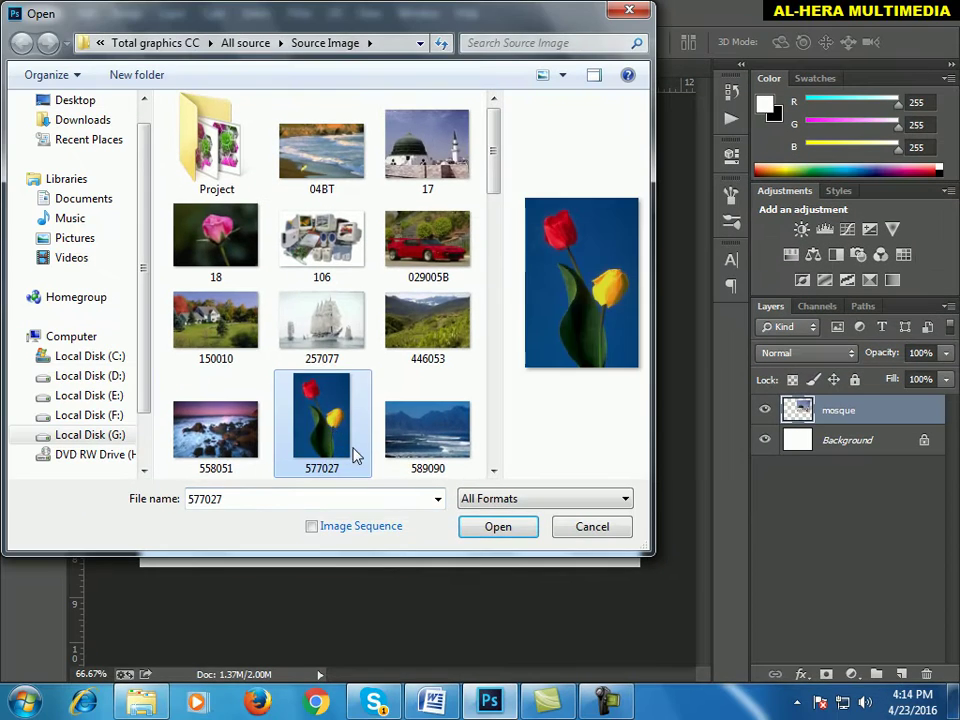
click(492, 527)
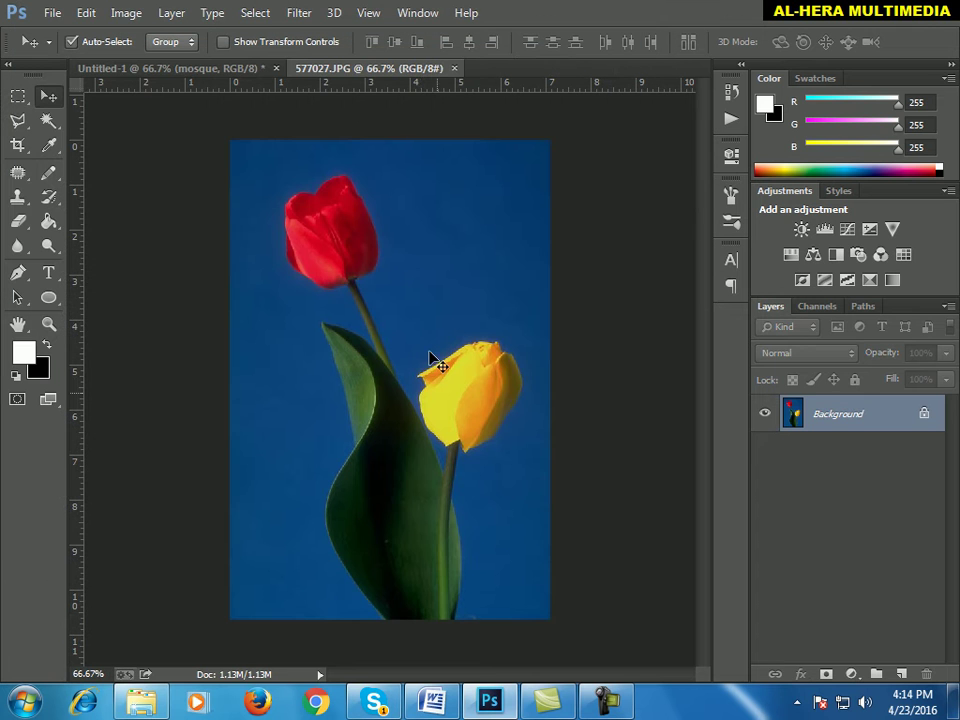
drag(362, 68, 466, 96)
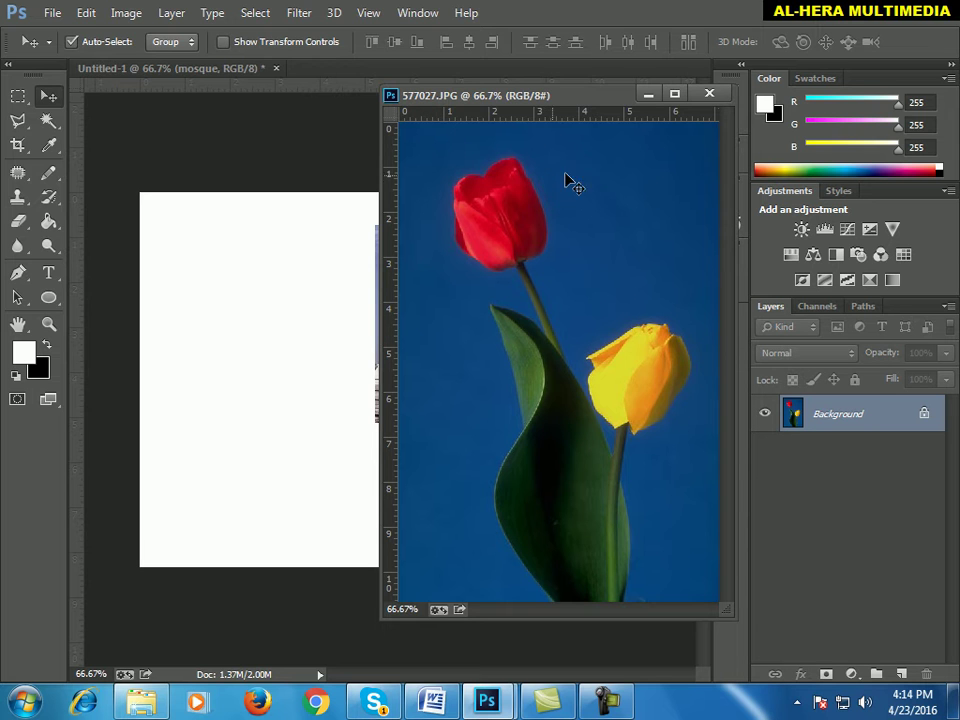
click(281, 334)
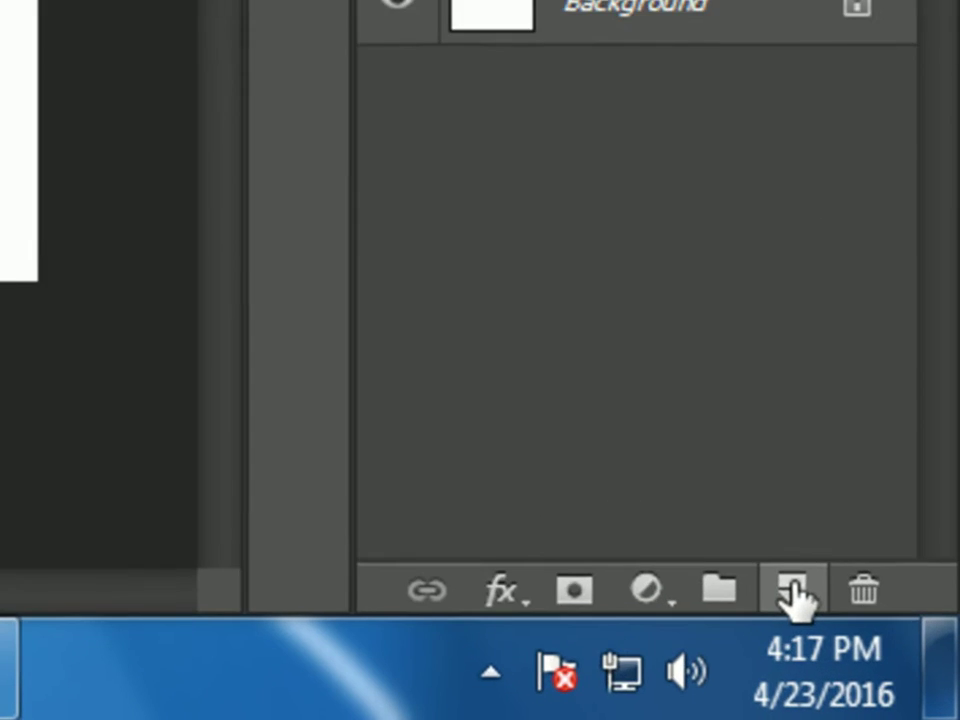
Add a new empty layer above the flower layer and delete it.
click(900, 675)
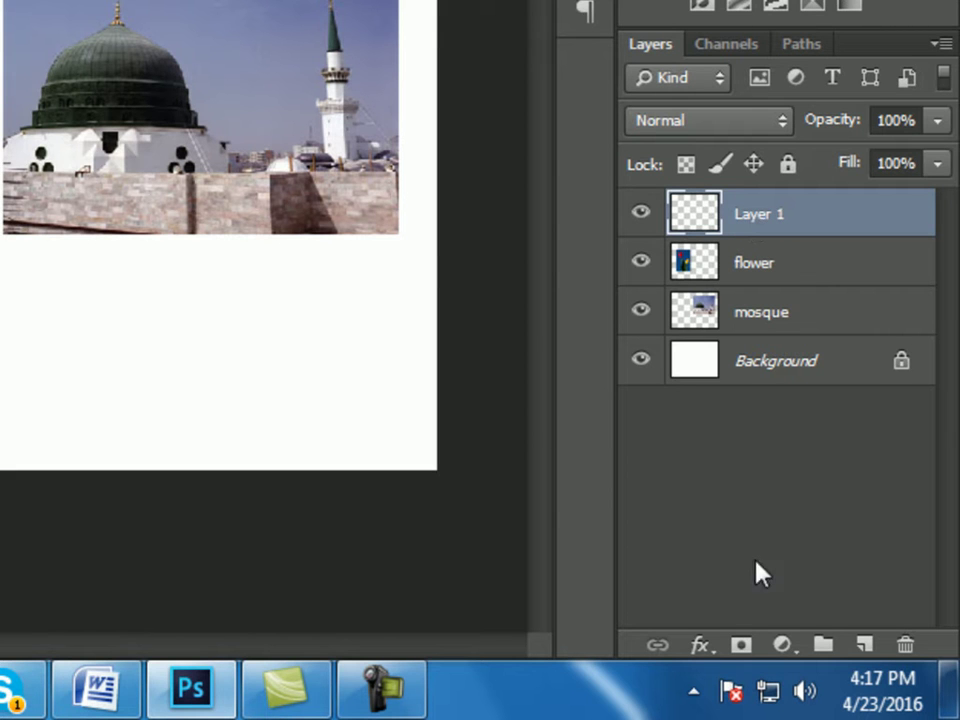
click(910, 648)
click(129, 54)
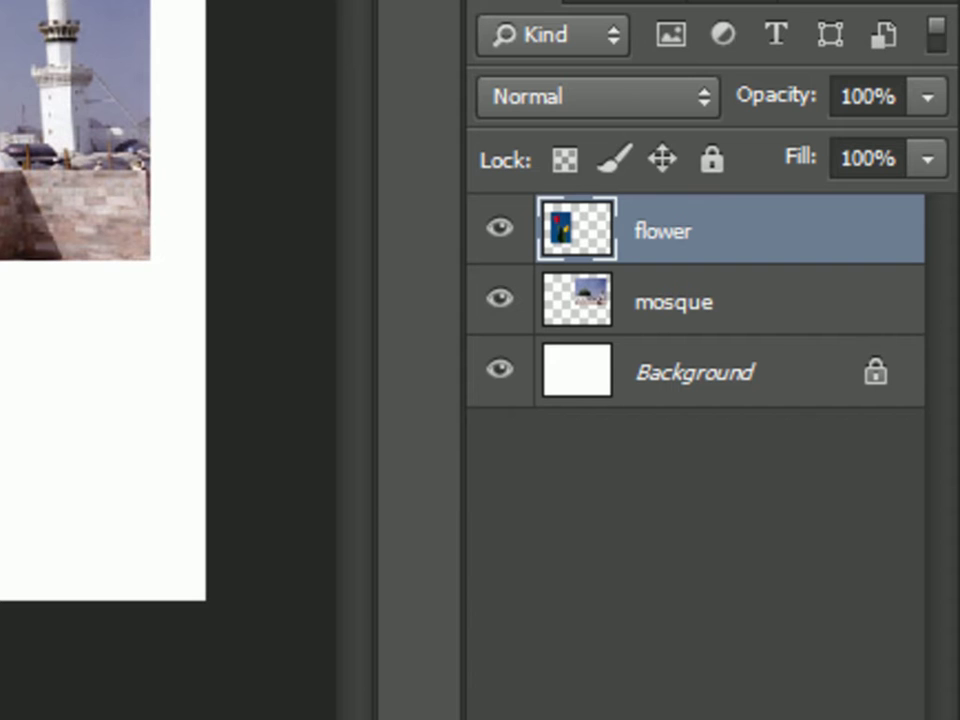
Nudge the mosque layer straight down in small increments until its lower edge nearly aligns with the flower picture's lower edge.
click(646, 316)
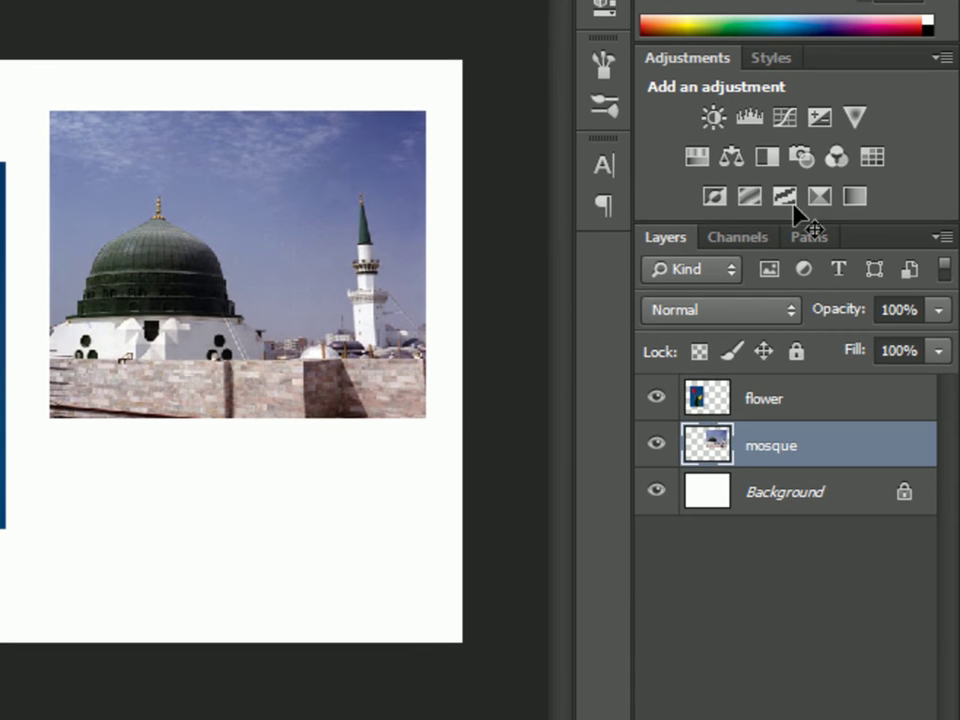
key(Down)
key(Down)
key(Down)
key(Down)
key(Down)
key(Down)
key(Down)
key(Down)
key(Down)
key(Down)
key(Down)
key(Down)
key(Down)
key(Down)
key(Down)
key(Down)
key(Down)
key(Down)
key(Down)
key(Down)
key(Down)
key(Down)
key(Down)
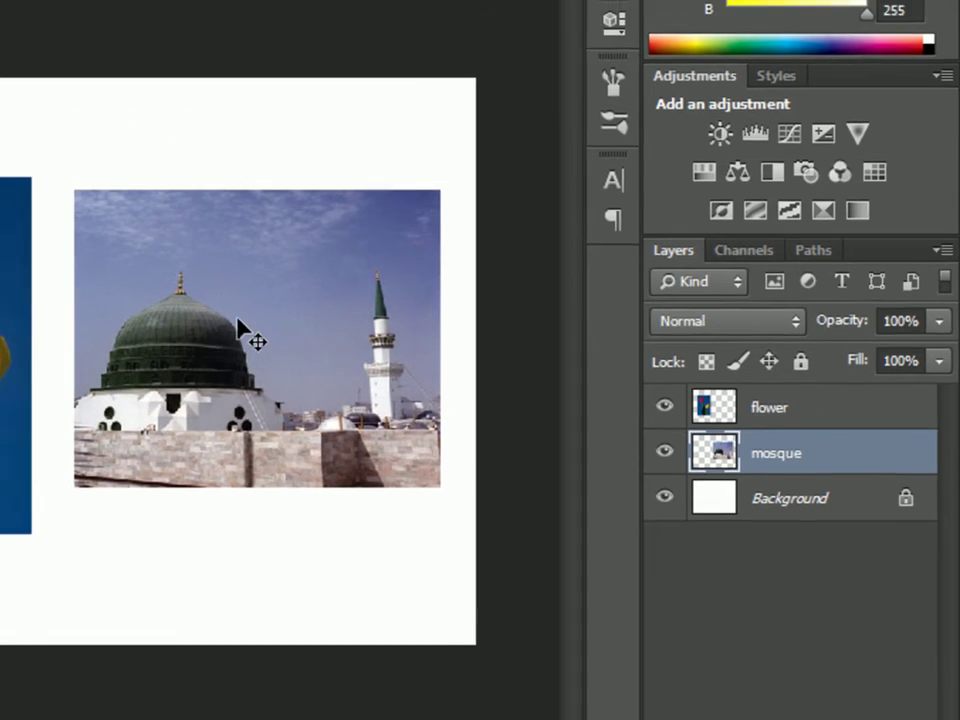
key(Down)
key(Down)
key(Down)
key(Down)
key(Down)
key(Down)
key(Down)
key(Down)
key(Down)
key(Down)
key(Down)
key(Down)
key(Down)
key(Down)
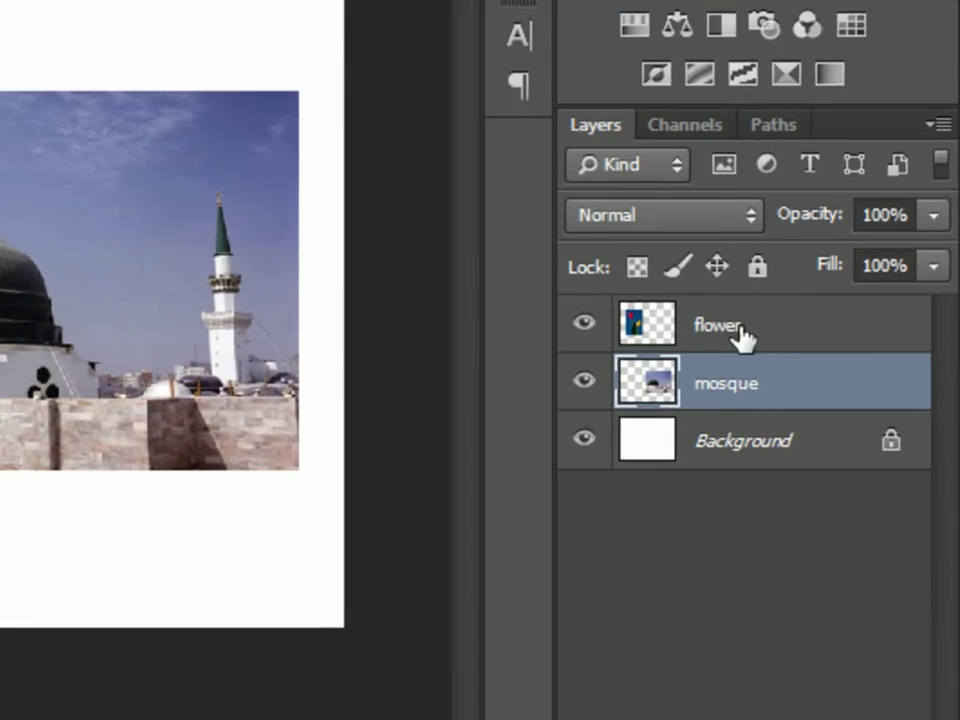
Nudge the flower layer straight up in large increments until it sits near the canvas's upper edge.
click(815, 481)
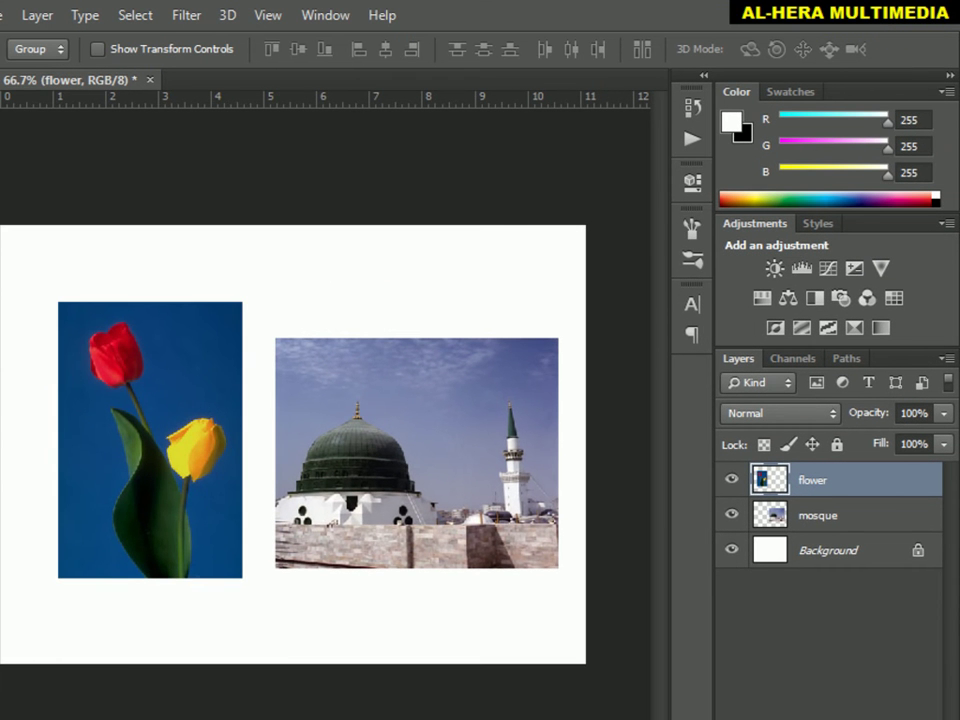
key(shift+Up)
key(shift+Up)
key(shift+Up)
key(shift+Up)
key(shift+Up)
key(shift+Up)
key(shift+Up)
key(shift+Up)
key(shift+Up)
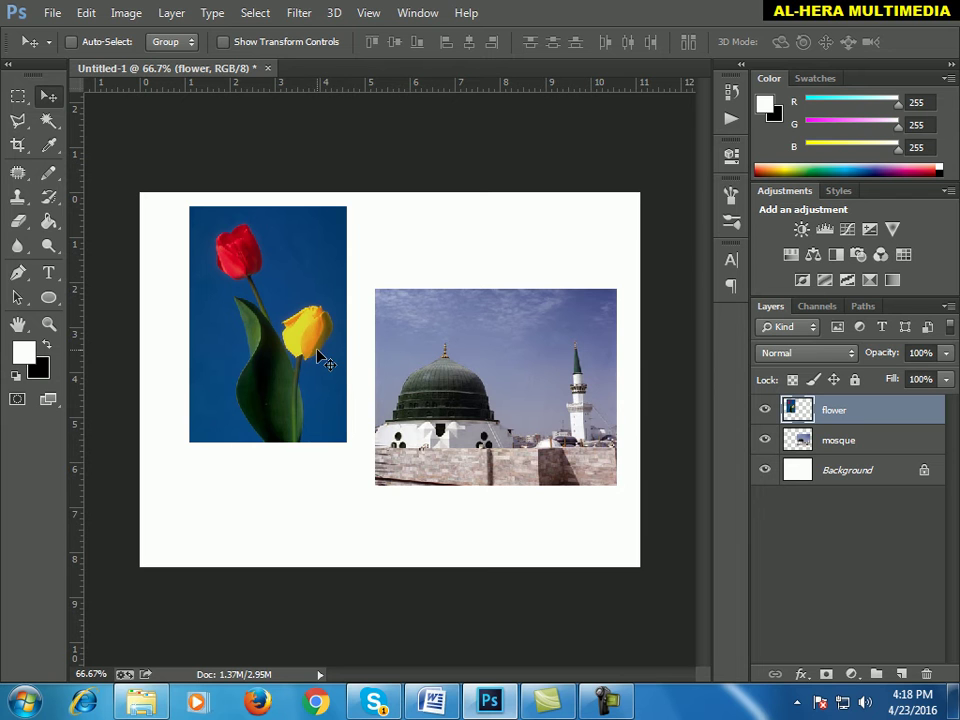
Nudge the mosque layer up by one large increment.
click(830, 446)
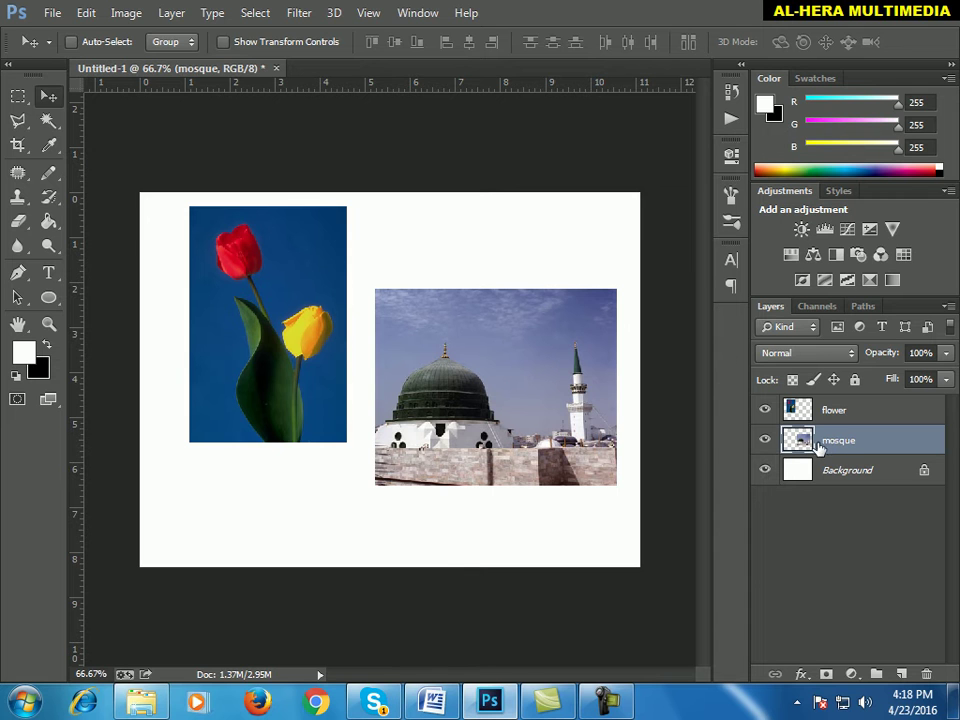
key(shift+Up)
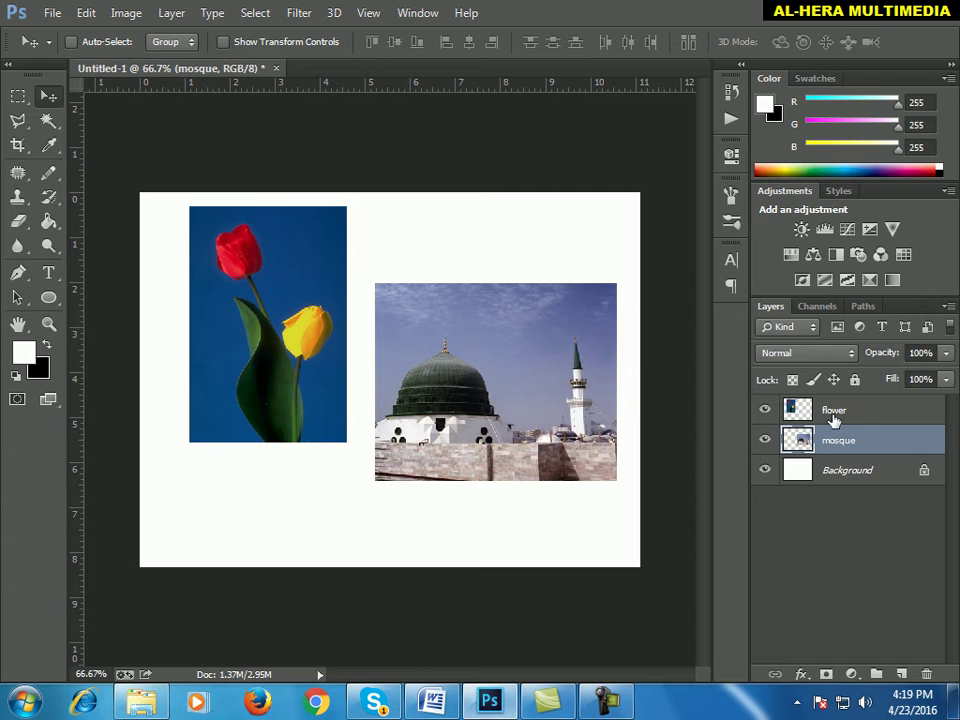
Turn on Auto-Select for the Move tool and select the flower and mosque layers in turn through their pictures on the canvas.
click(50, 121)
click(48, 96)
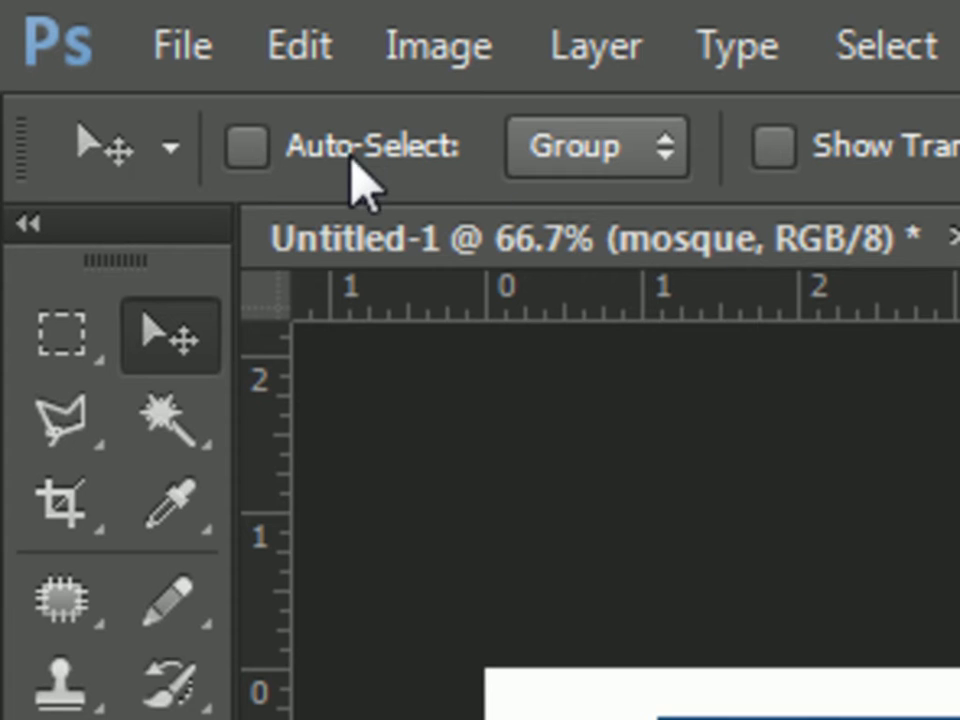
click(247, 148)
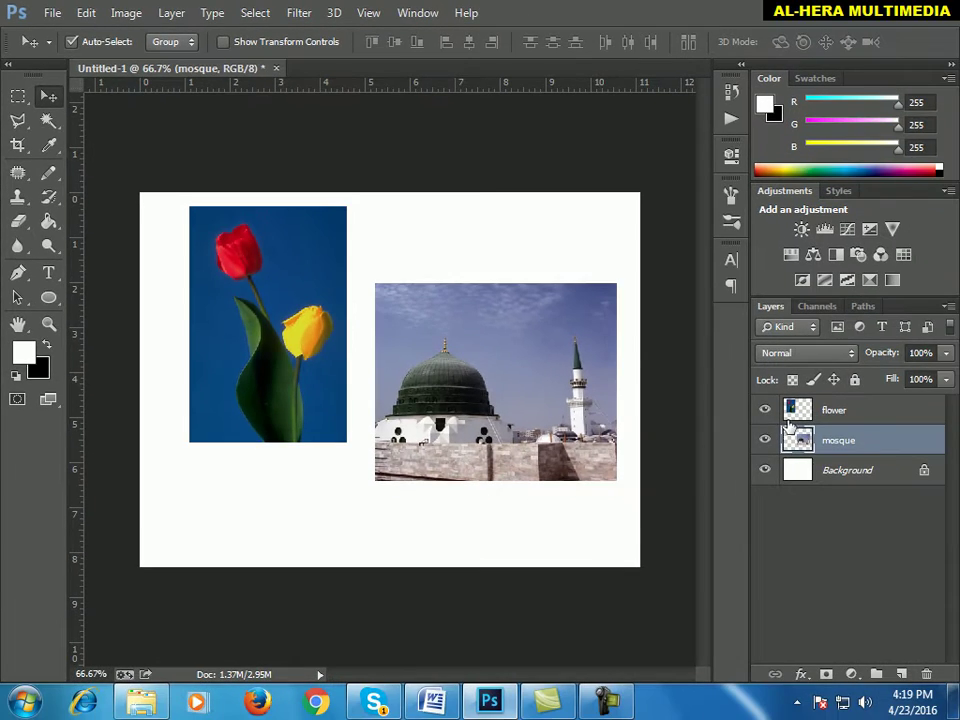
click(298, 318)
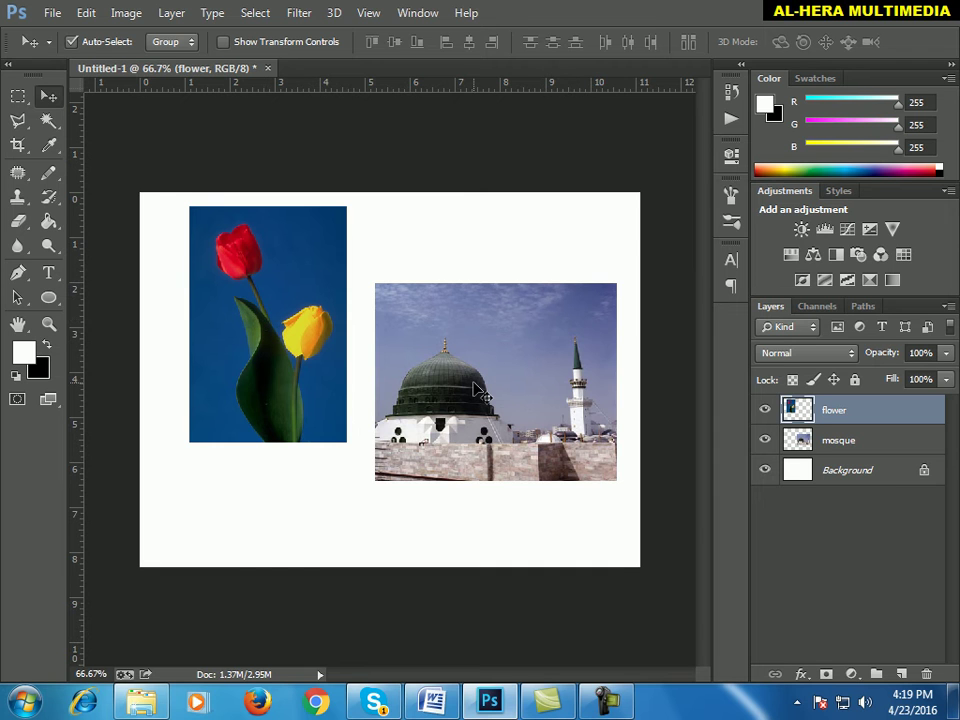
click(514, 371)
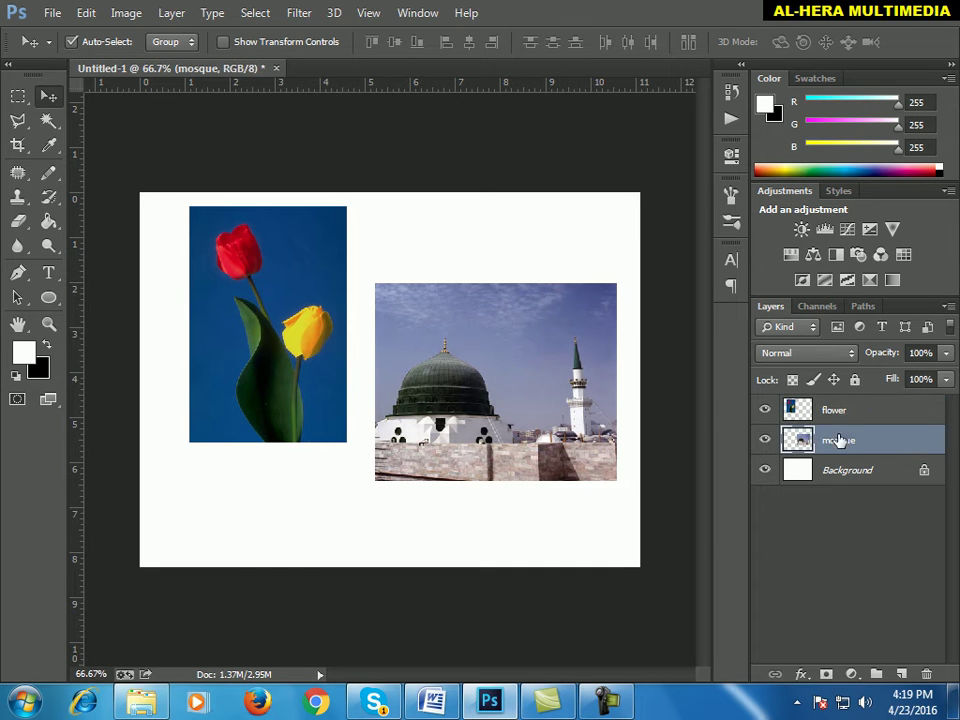
Select the mosque layer through its picture, lower its opacity to 24% and raise it back to 96%.
click(285, 345)
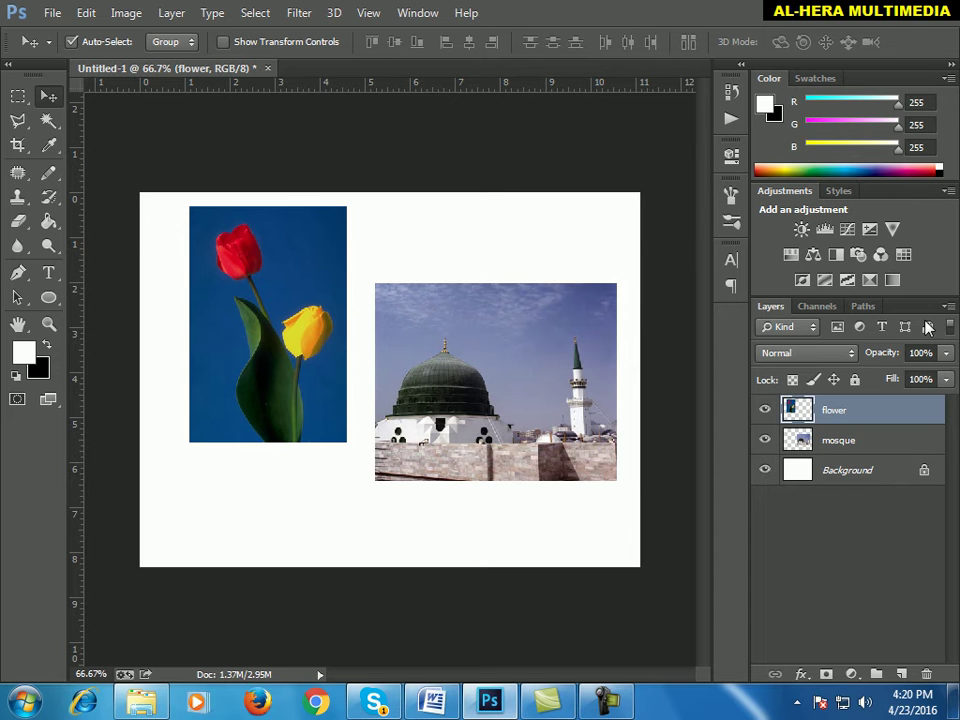
click(531, 418)
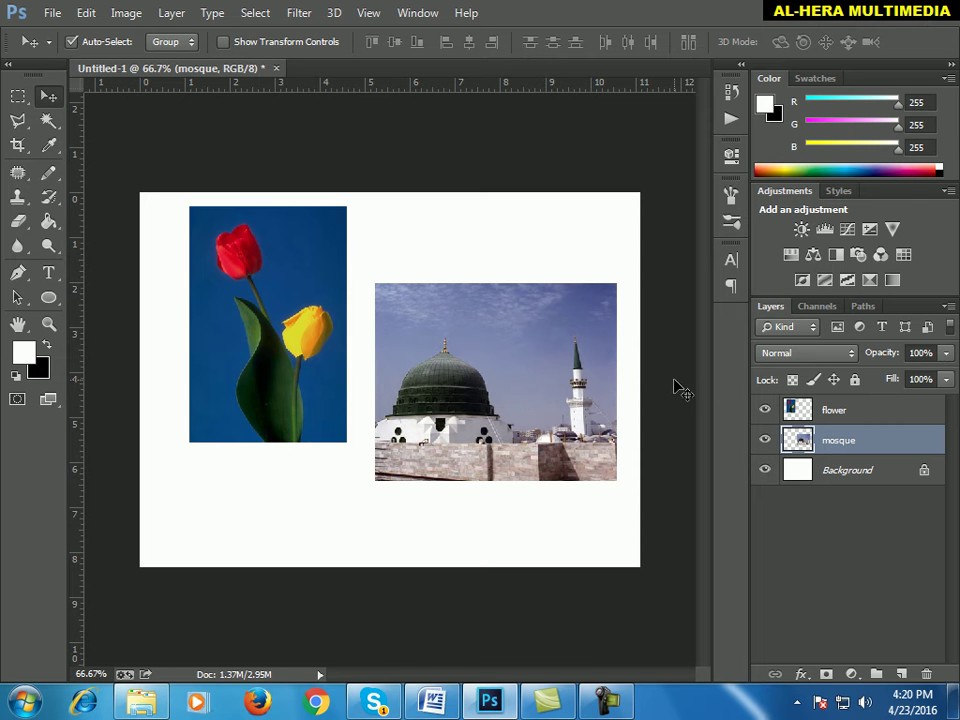
click(946, 353)
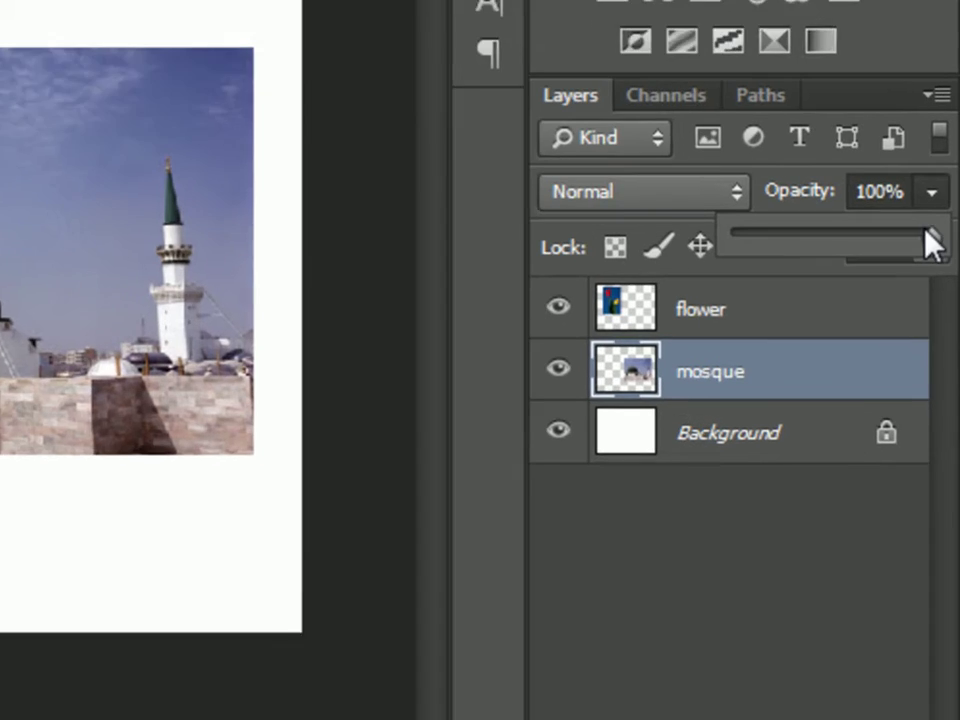
drag(946, 376, 935, 372)
drag(901, 200, 813, 201)
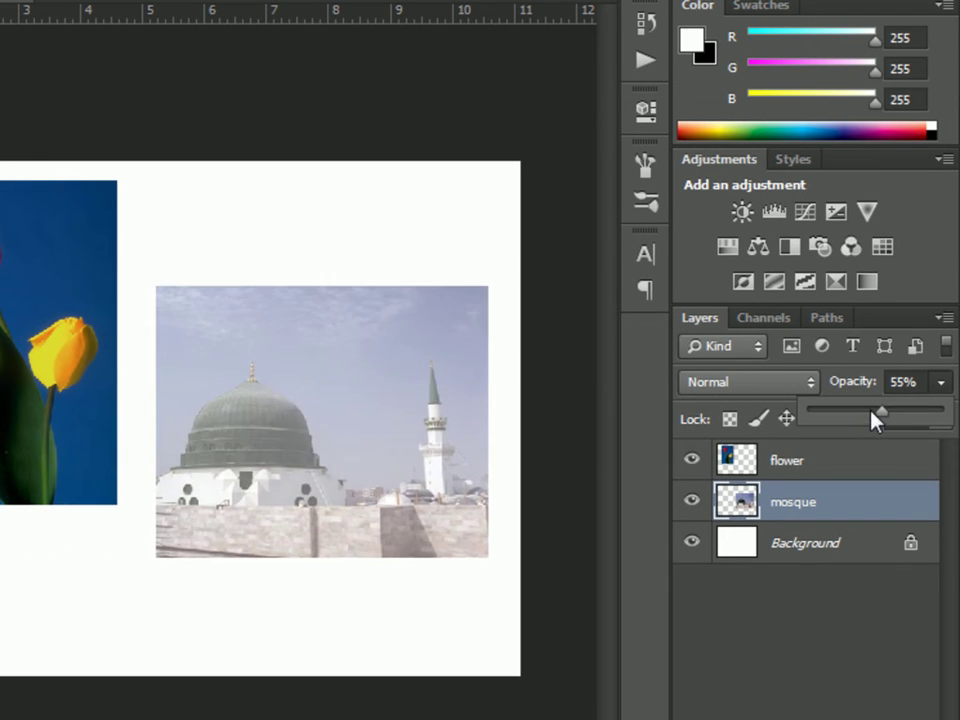
drag(876, 420, 839, 414)
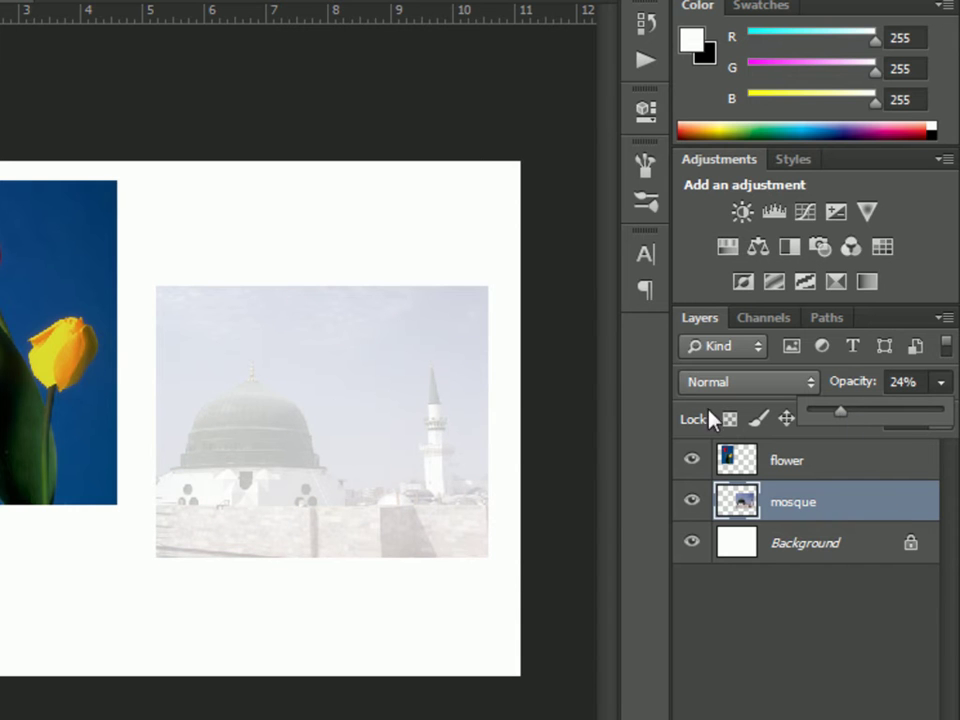
drag(884, 417, 954, 418)
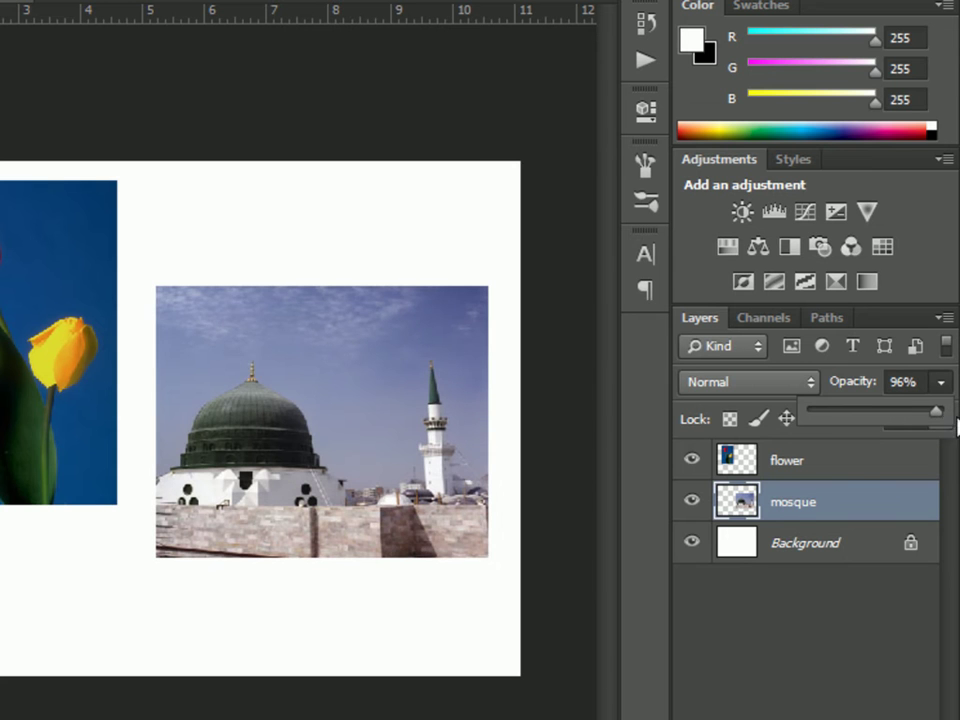
Select the flower layer through its picture, lower its opacity to 28% and bring it back to 100%.
click(69, 336)
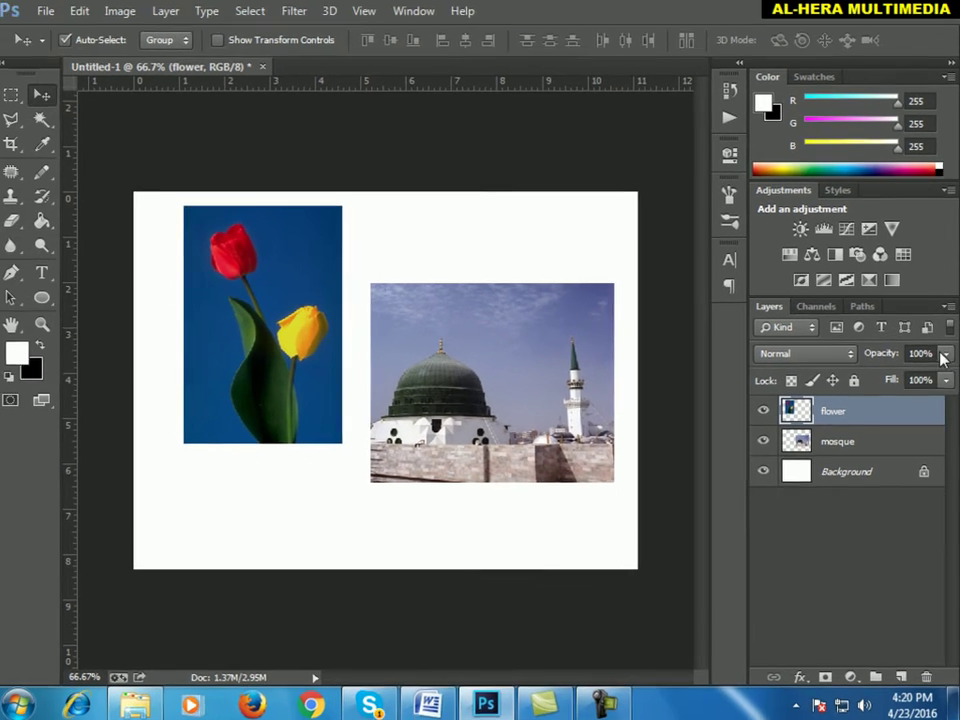
drag(948, 358, 878, 373)
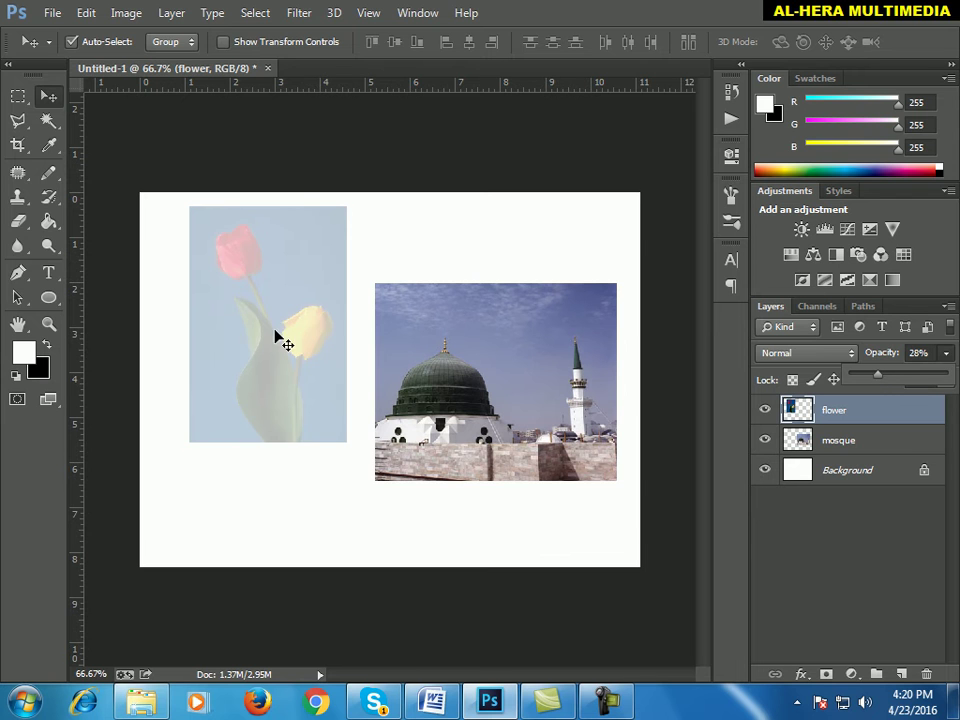
drag(895, 384, 948, 383)
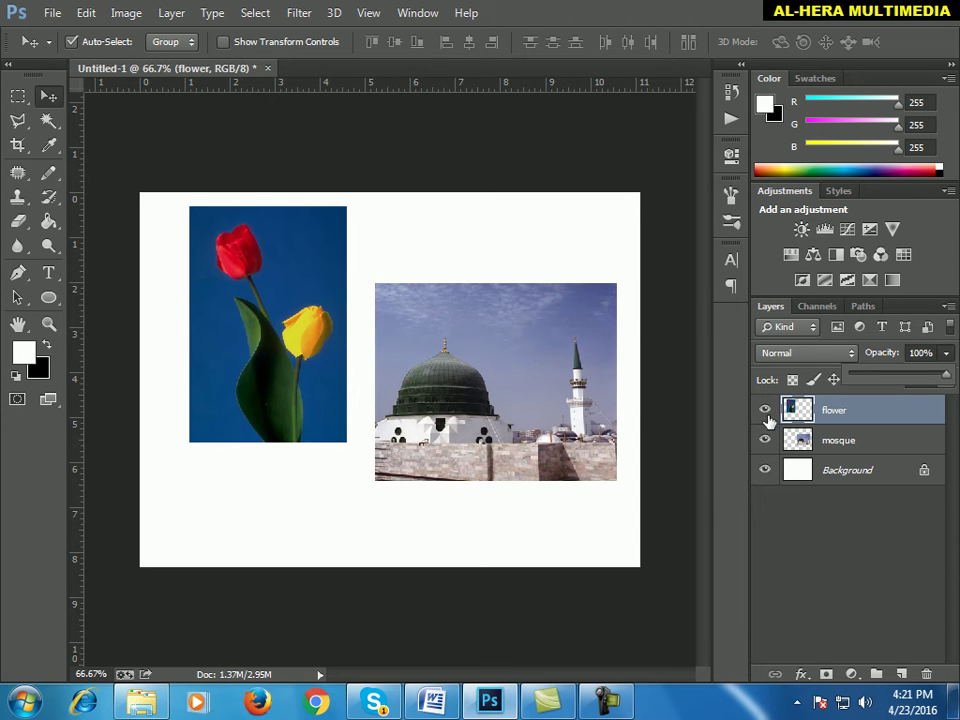
Toggle the visibility of the flower and mosque layers, ending with the flower hidden and the mosque picture moved near the canvas's centre.
click(766, 416)
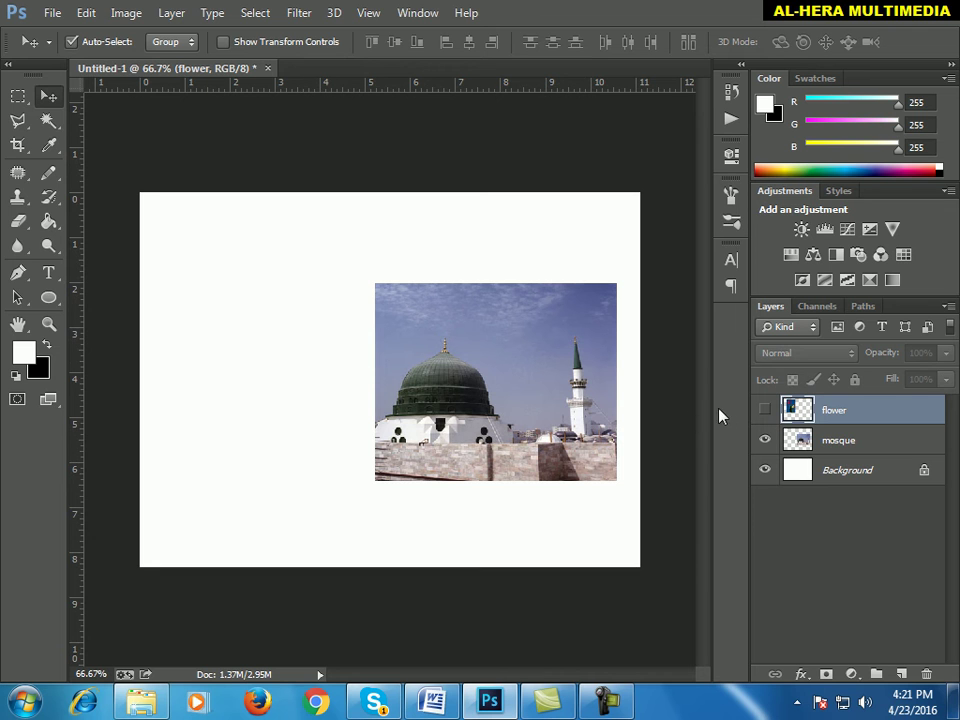
click(765, 411)
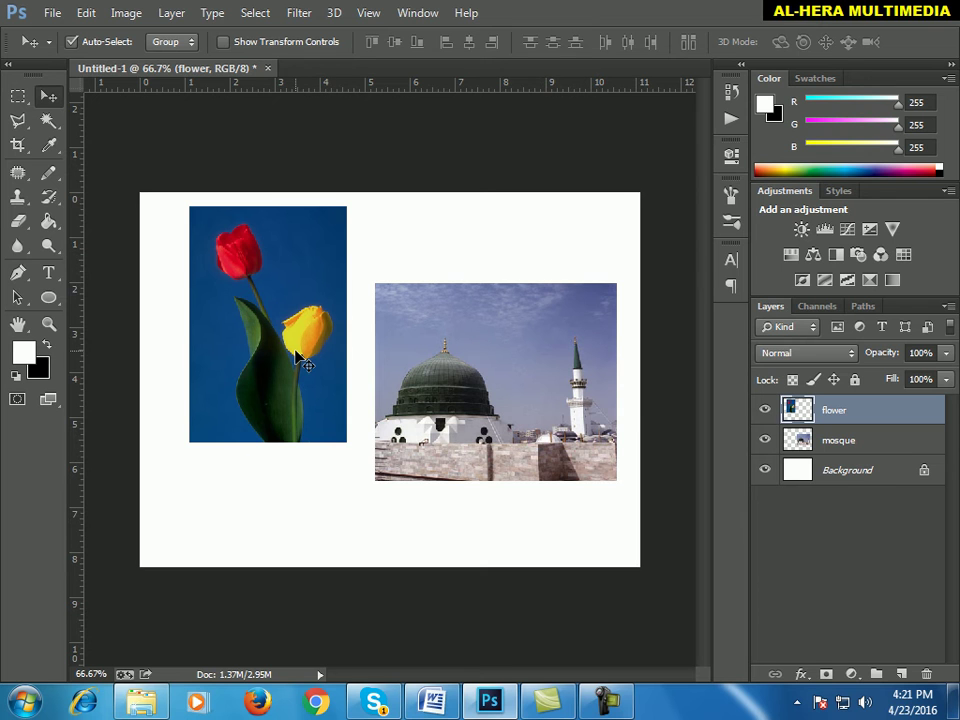
drag(795, 412, 851, 414)
click(765, 410)
click(765, 410)
click(765, 441)
click(765, 441)
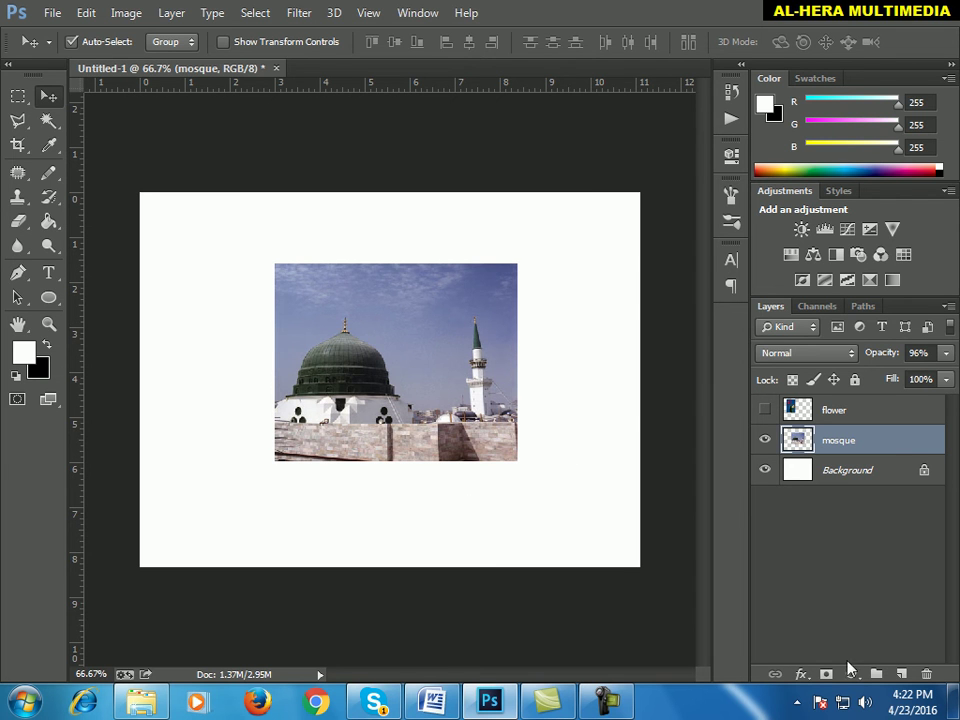
Try a 13 px black outside stroke as a layer style on the mosque layer and undo it.
click(801, 674)
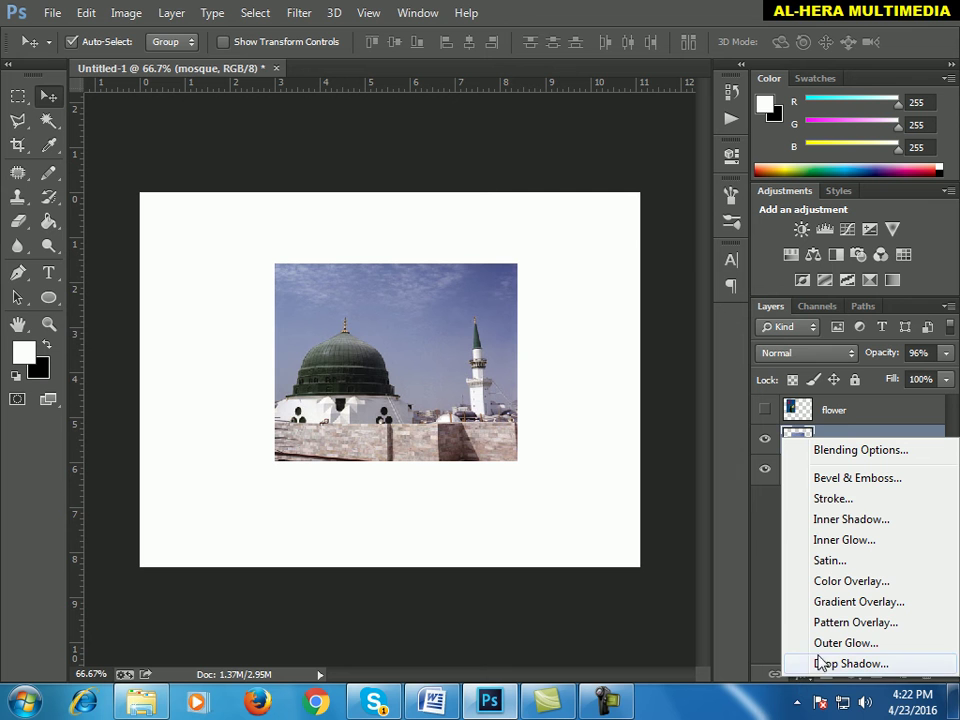
click(707, 331)
key(h)
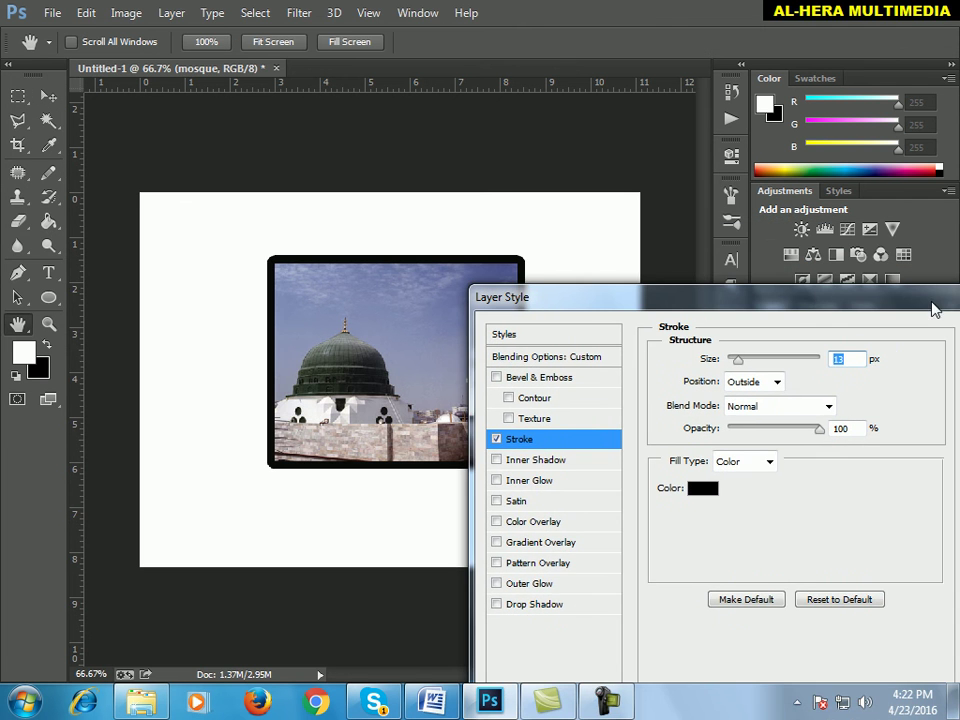
drag(928, 315, 911, 306)
drag(531, 315, 553, 303)
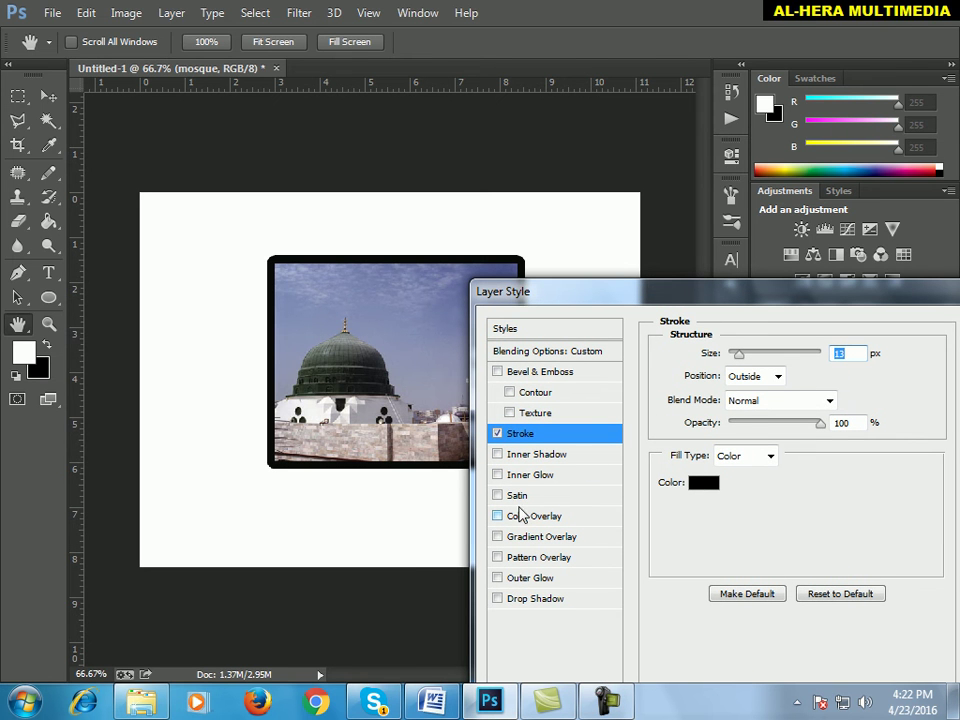
drag(868, 294, 765, 328)
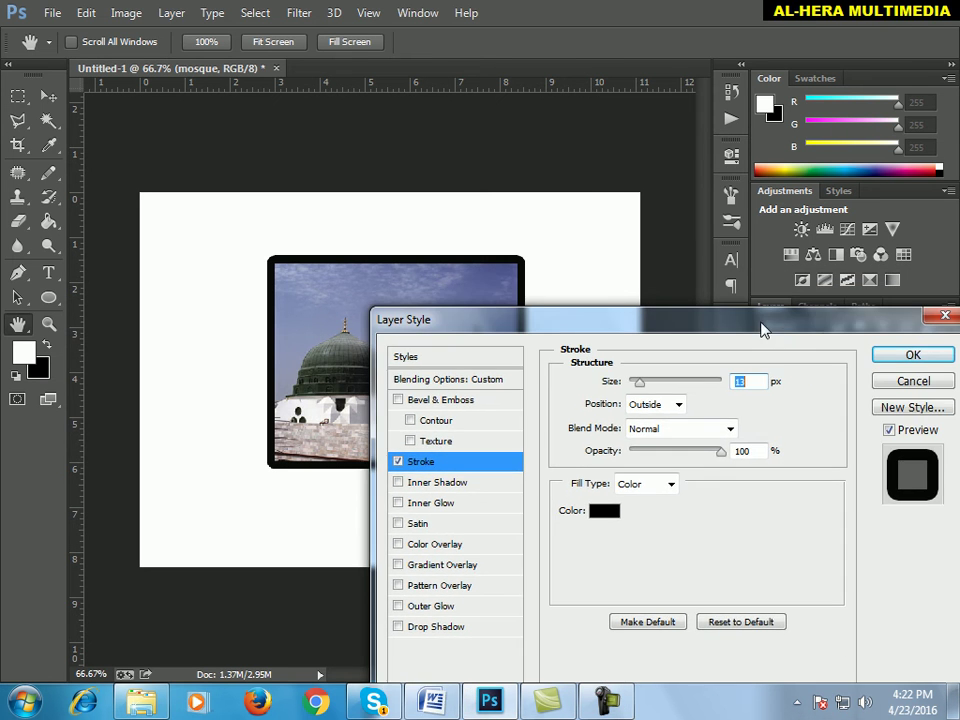
click(911, 357)
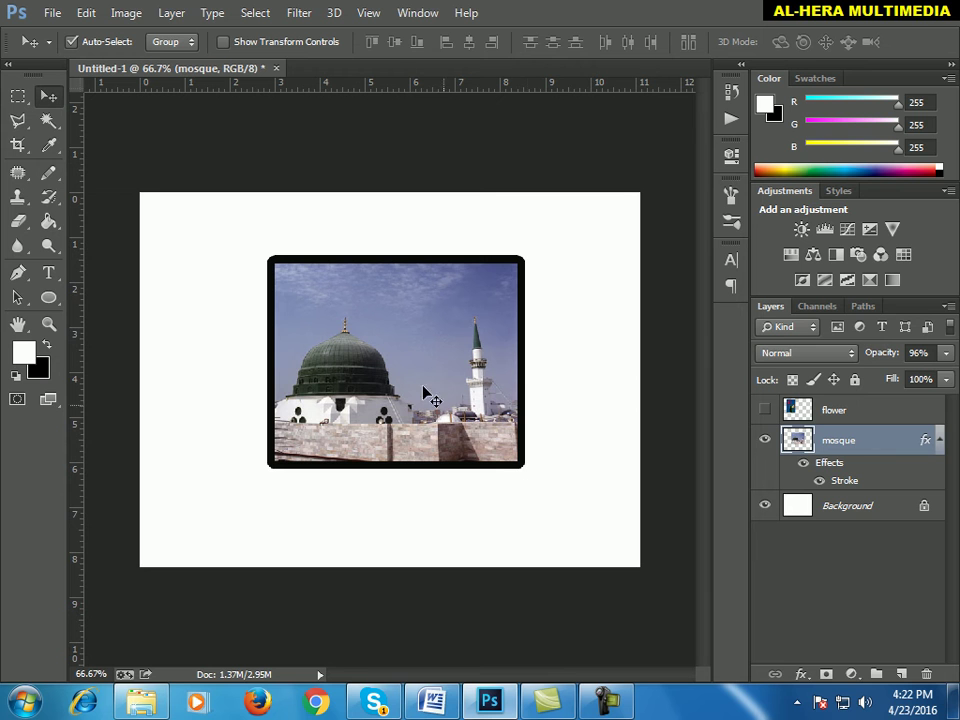
click(88, 13)
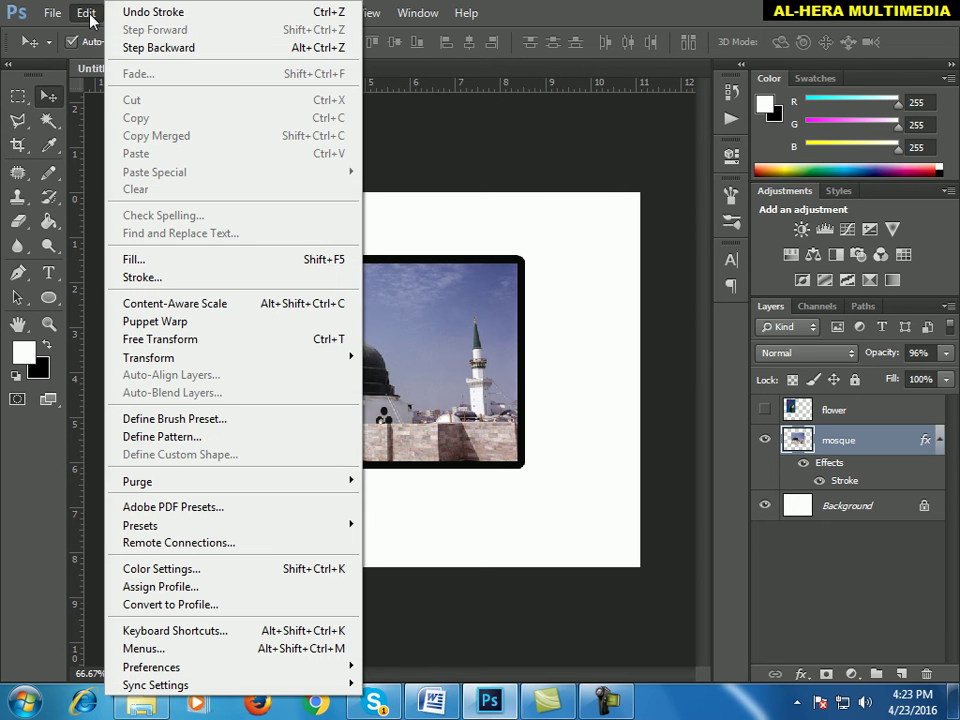
click(146, 13)
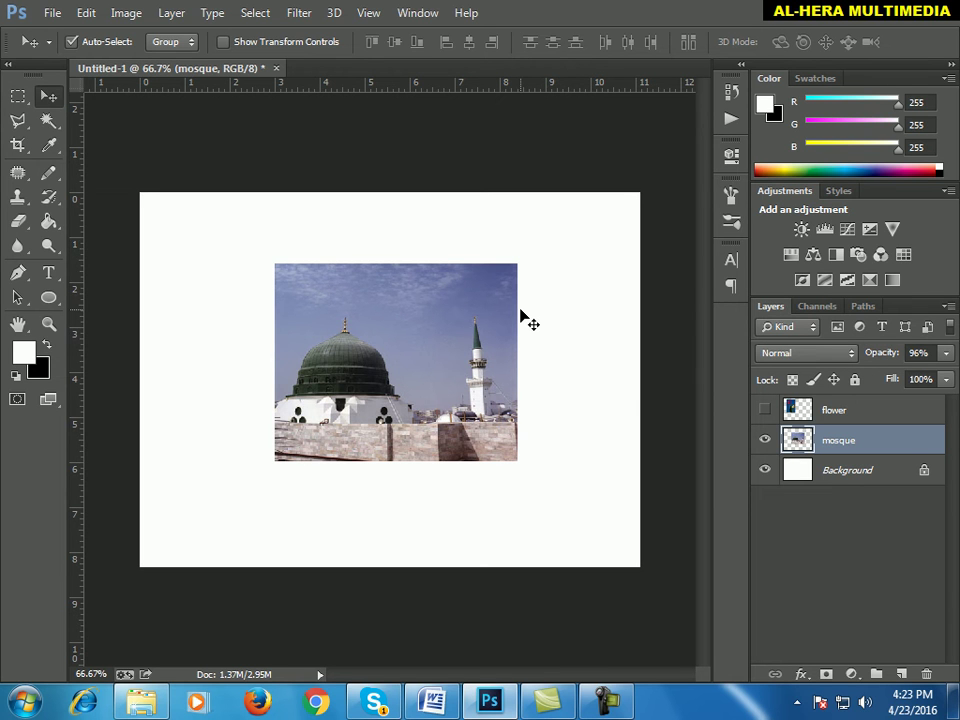
Add a black outside stroke style to the mosque layer with its size set to 8 px.
click(802, 675)
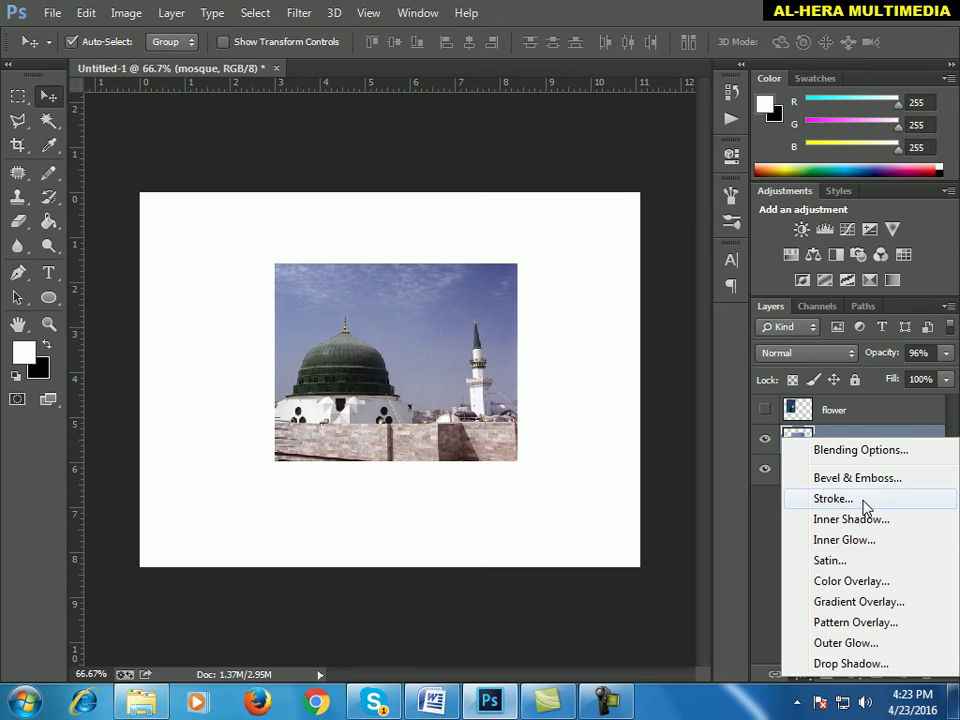
click(789, 502)
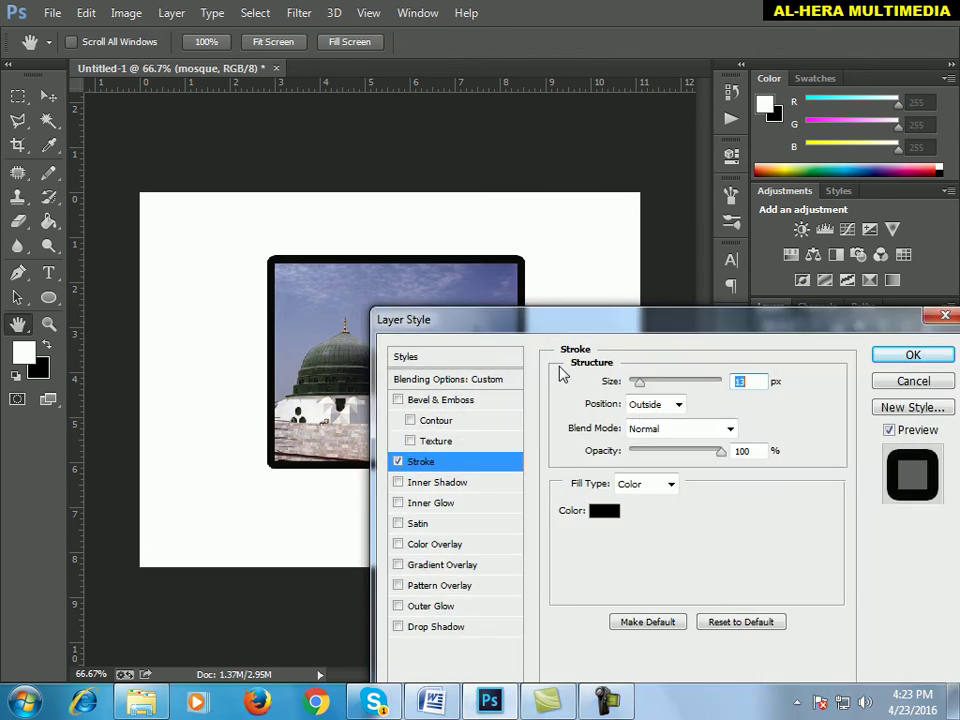
drag(553, 326, 579, 326)
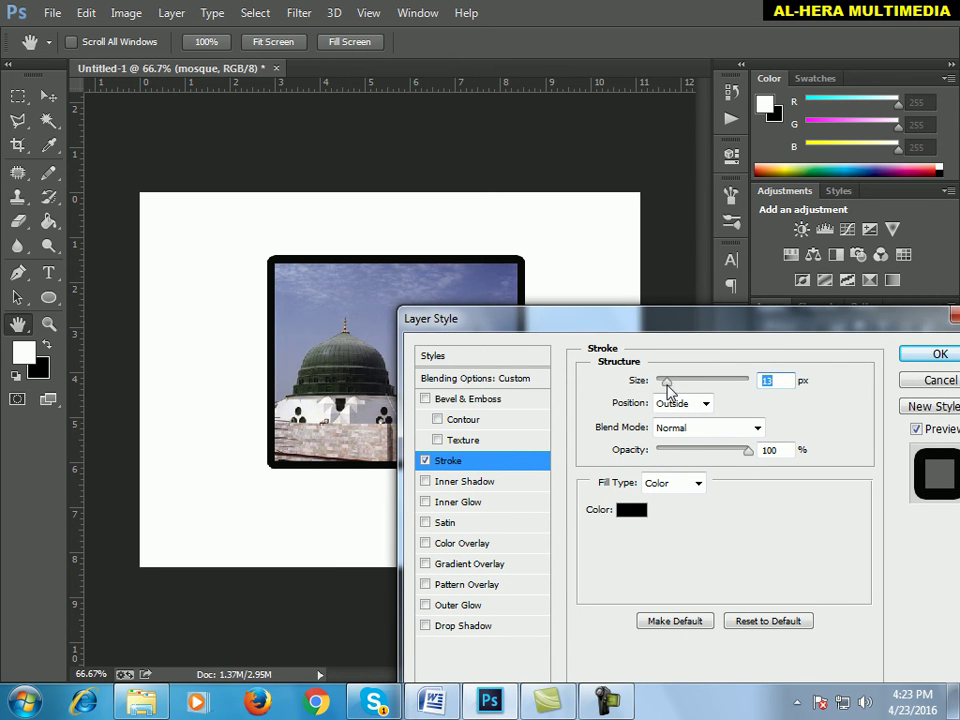
drag(666, 388, 662, 388)
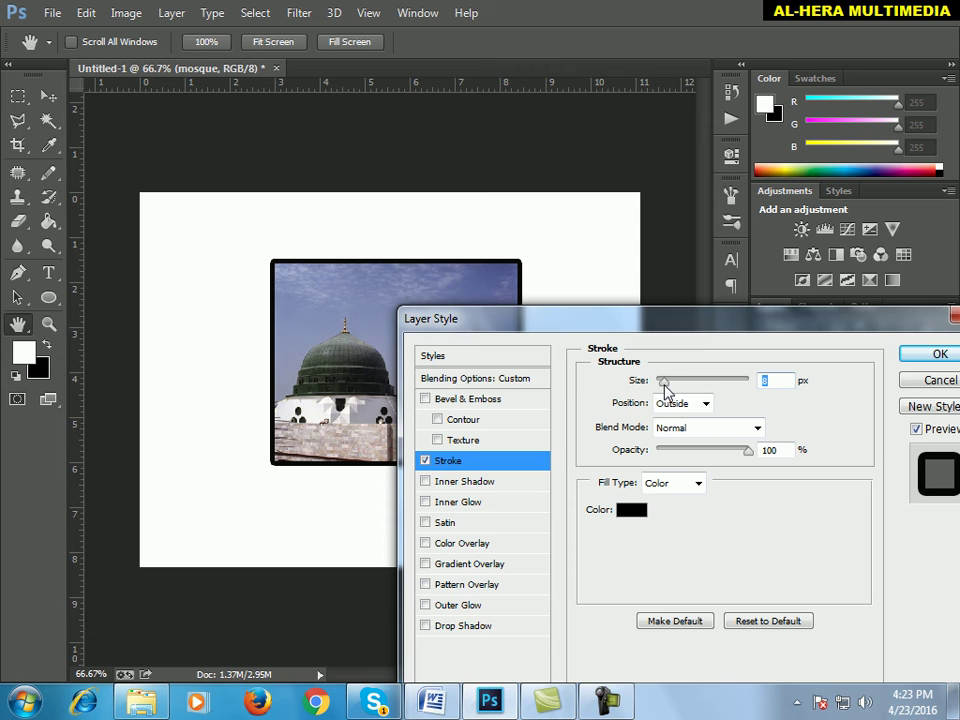
click(938, 356)
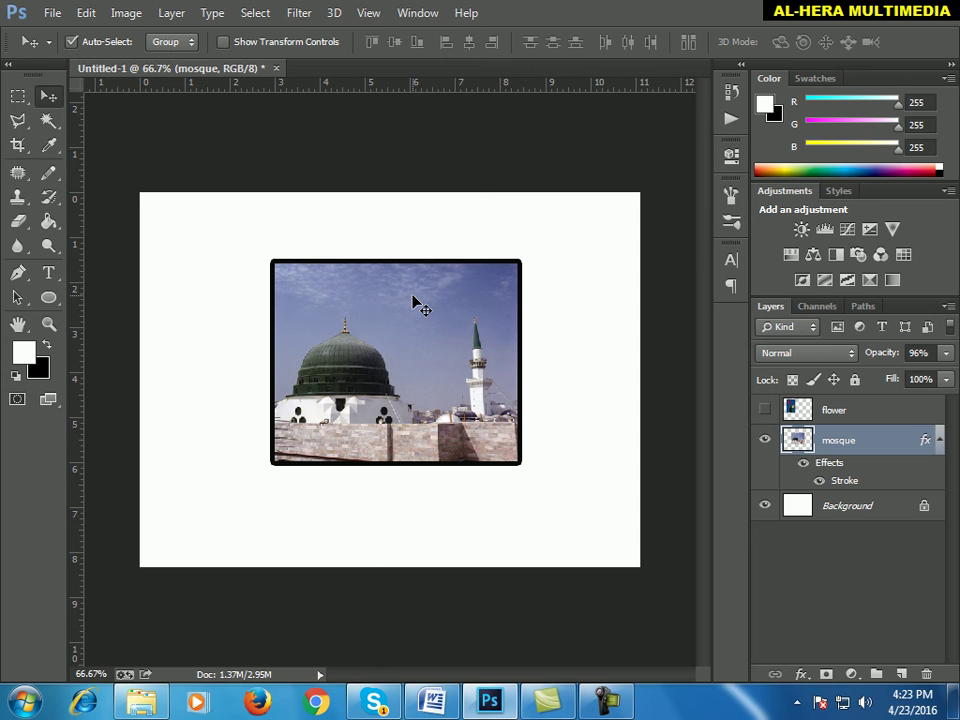
Try a Radial Blur with Spin method, Good quality and amount 51 on the mosque layer and undo it.
click(300, 13)
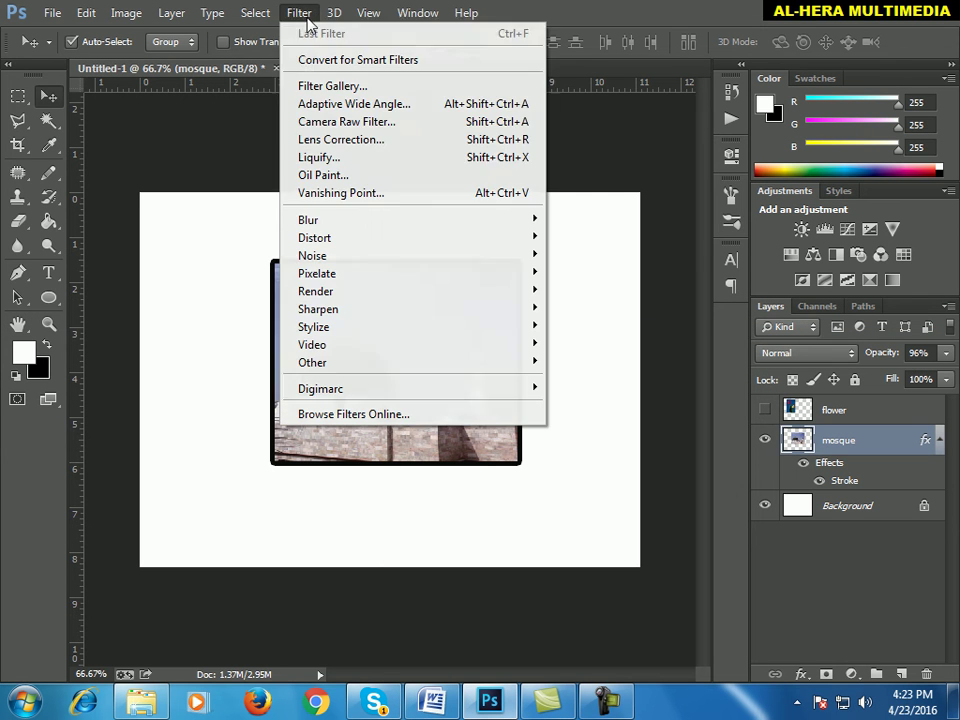
mouse_move(318, 238)
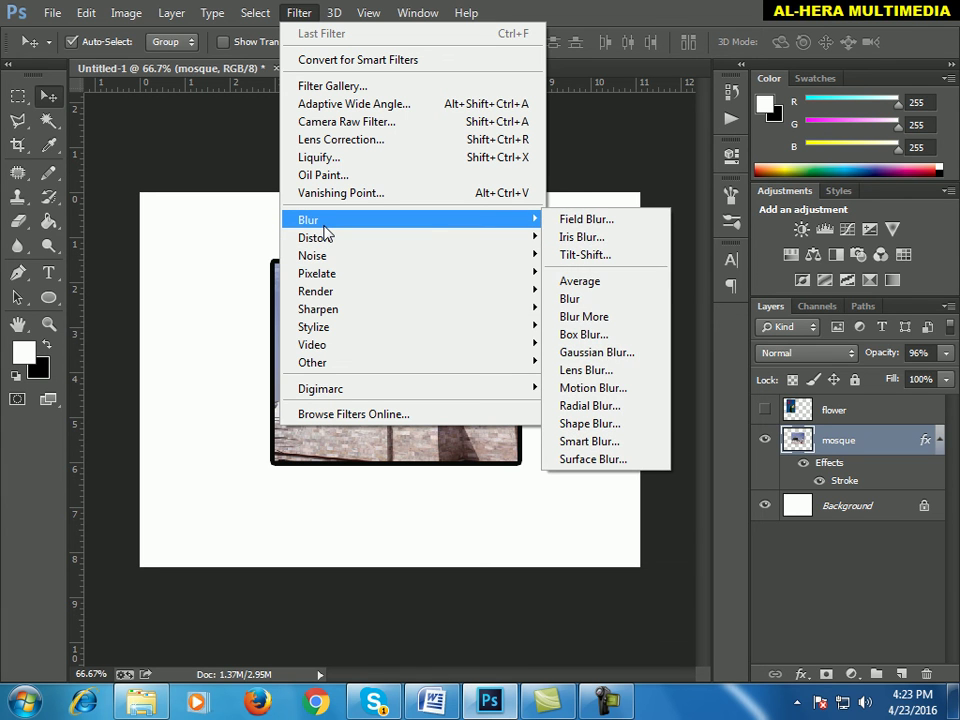
click(600, 405)
drag(380, 211, 420, 211)
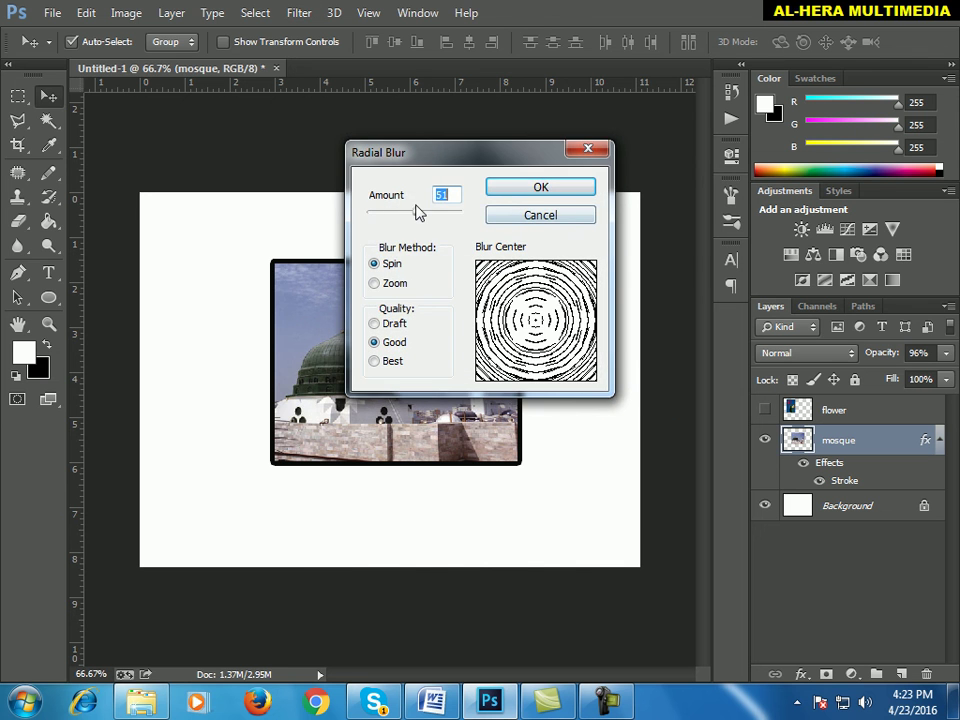
click(515, 192)
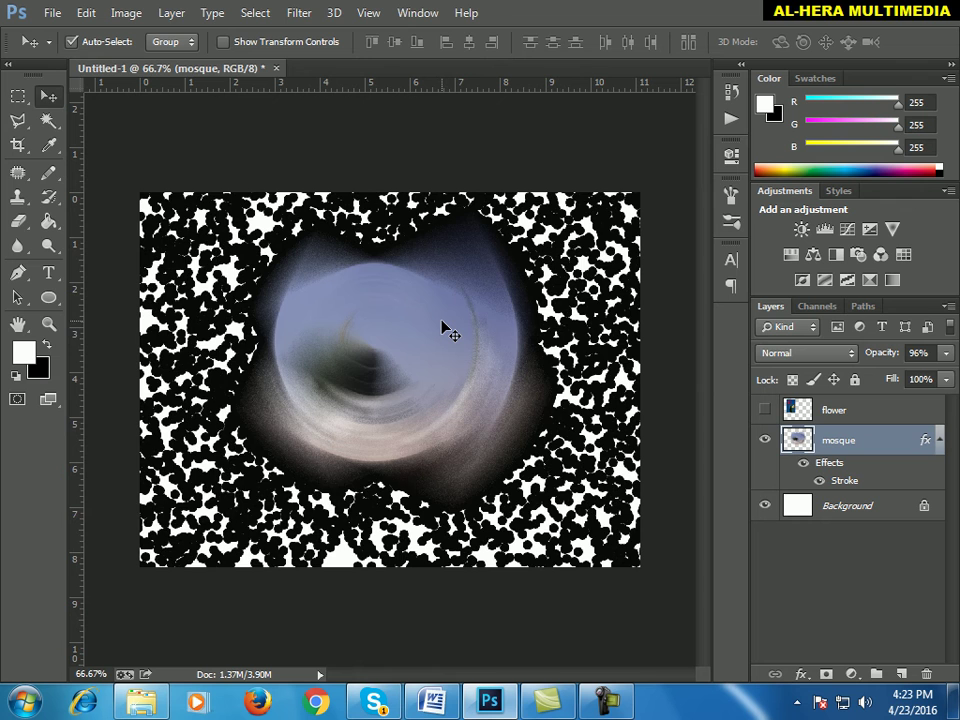
key(ctrl+alt+z)
key(ctrl+alt+z)
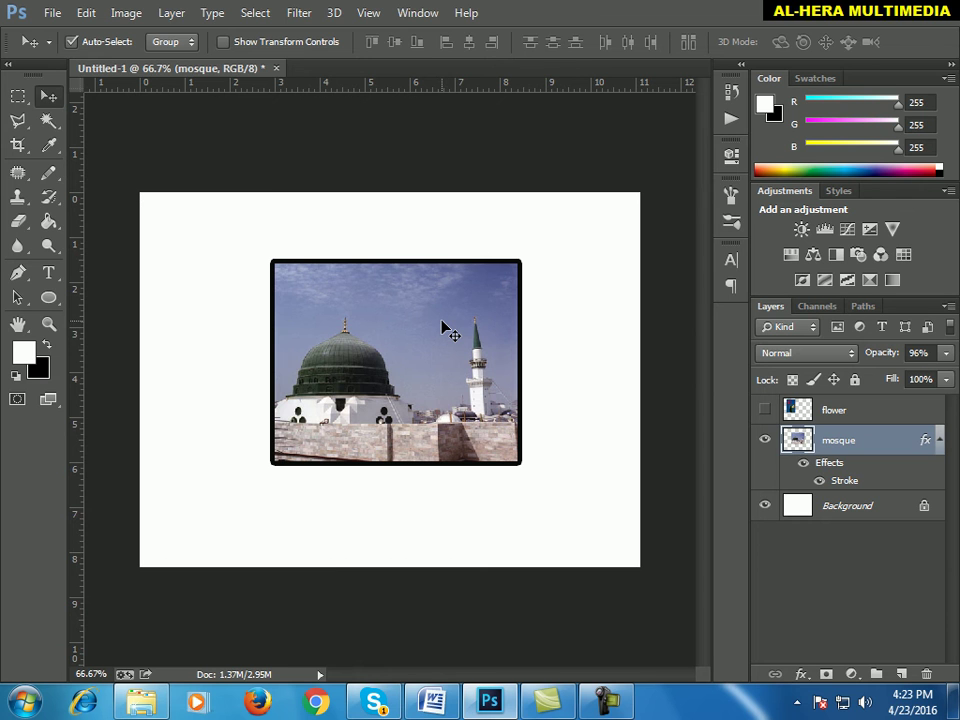
Apply a Radial Blur to the mosque layer with the Zoom method, Good quality and an amount of 30.
click(300, 12)
mouse_move(362, 222)
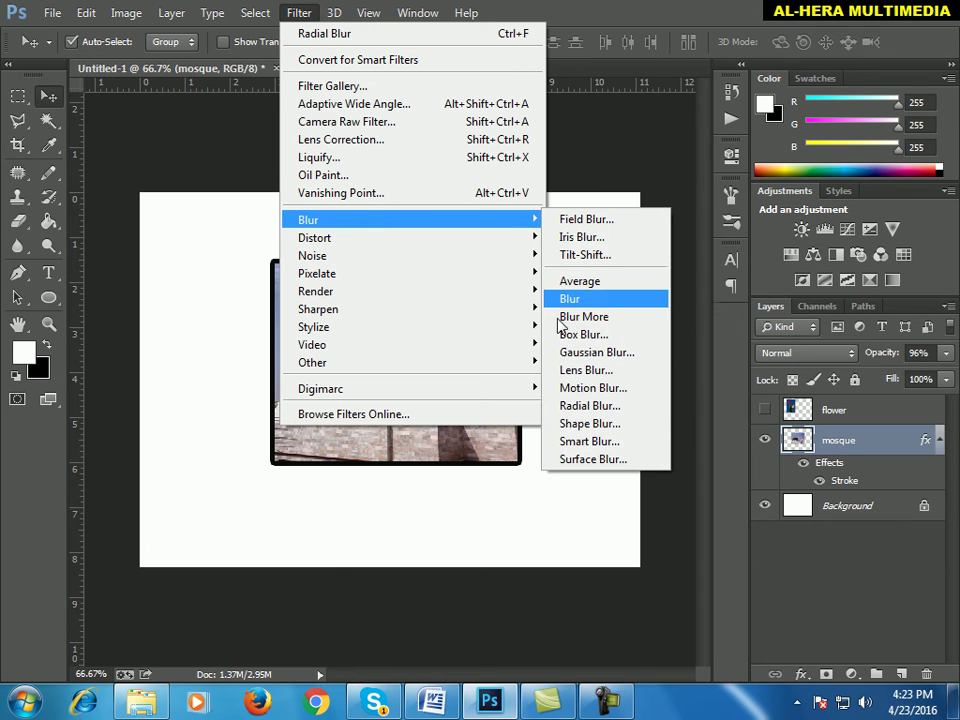
click(580, 405)
drag(416, 211, 391, 213)
click(393, 282)
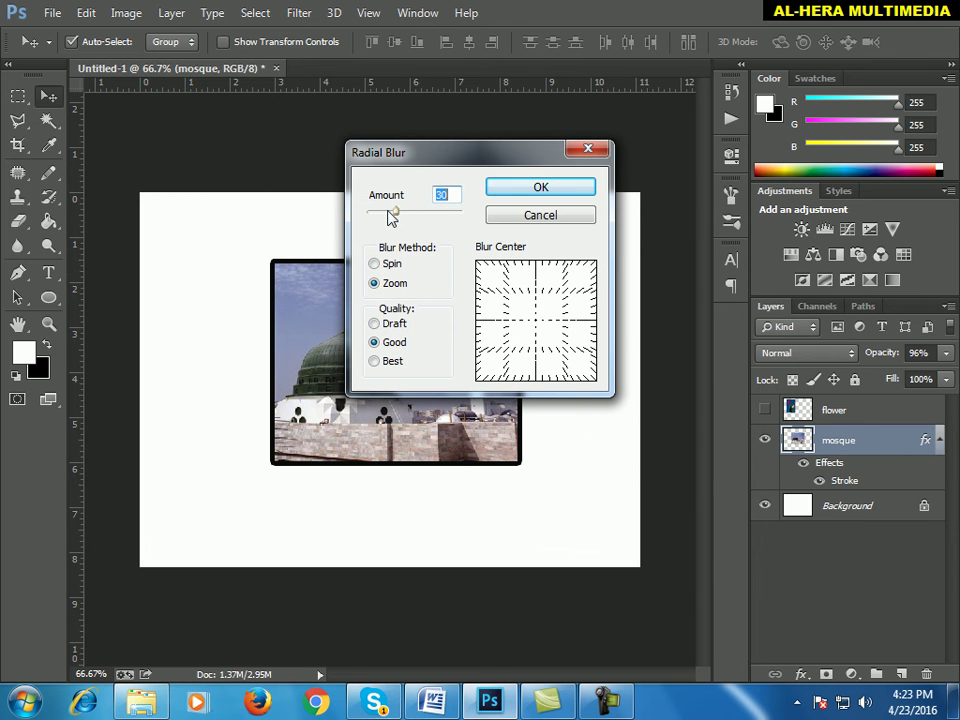
click(540, 188)
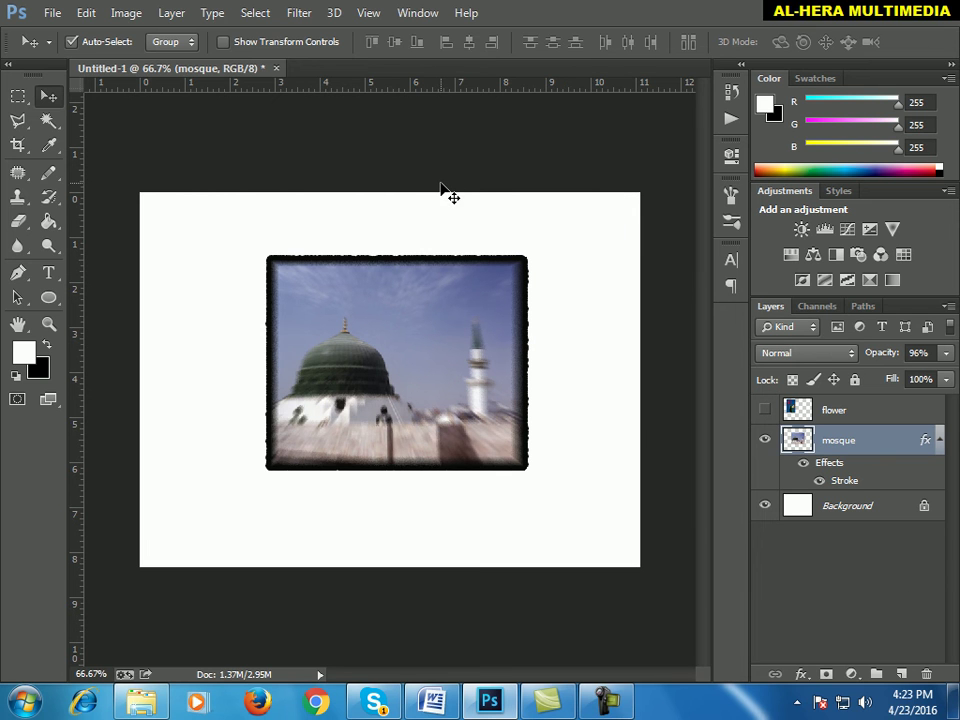
Add a black Multiply drop shadow style to the mosque layer, accepting the offered settings.
click(172, 13)
mouse_move(205, 132)
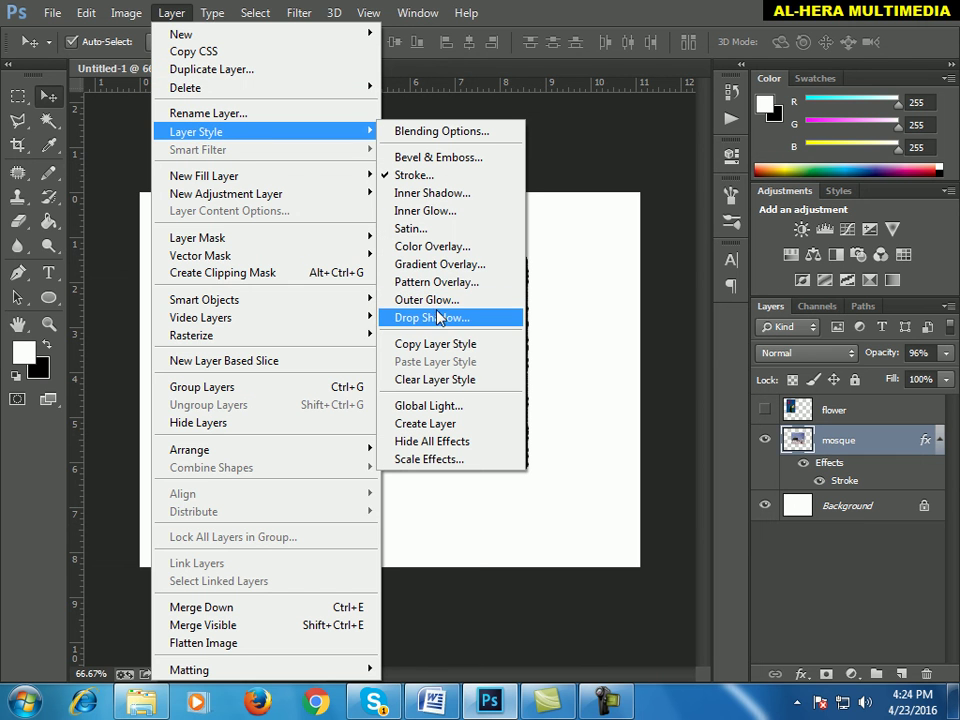
click(437, 317)
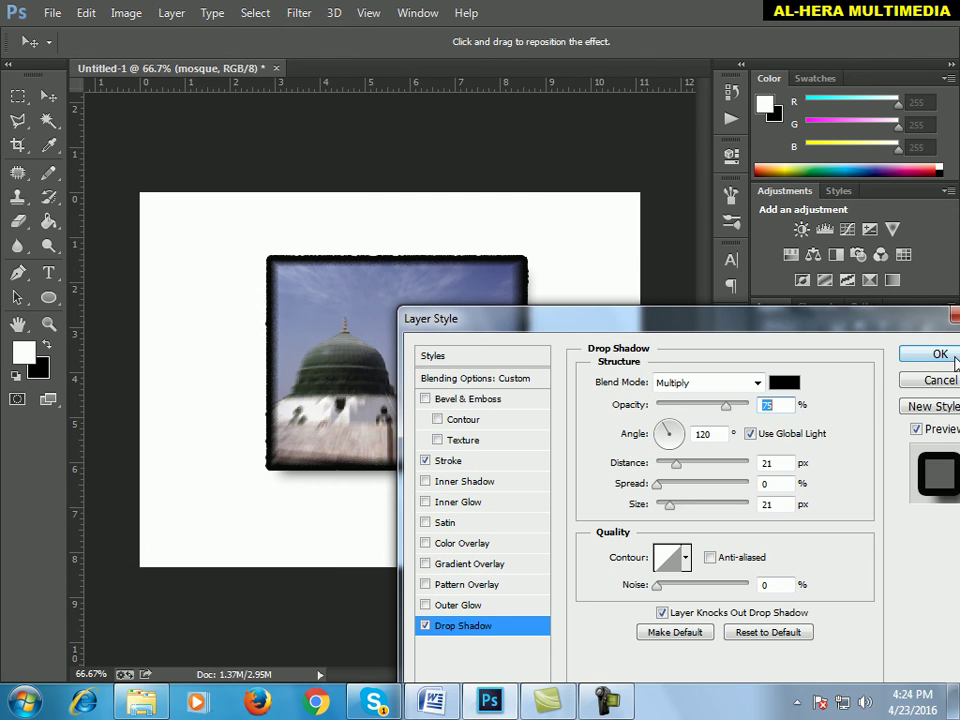
click(940, 355)
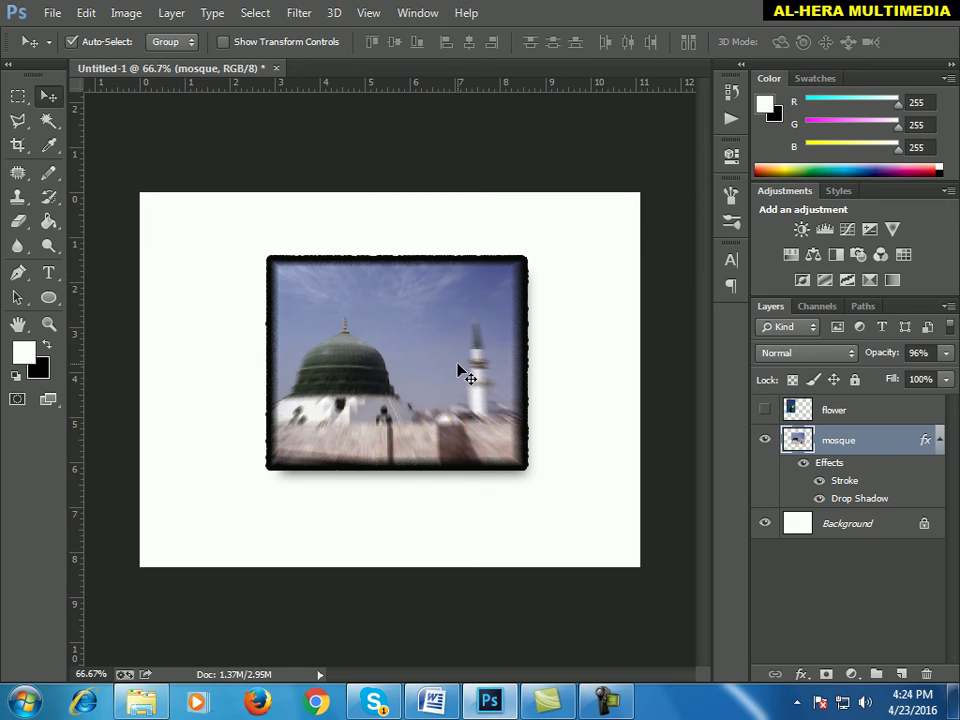
Undo the mosque layer's drop shadow and redo it.
click(87, 13)
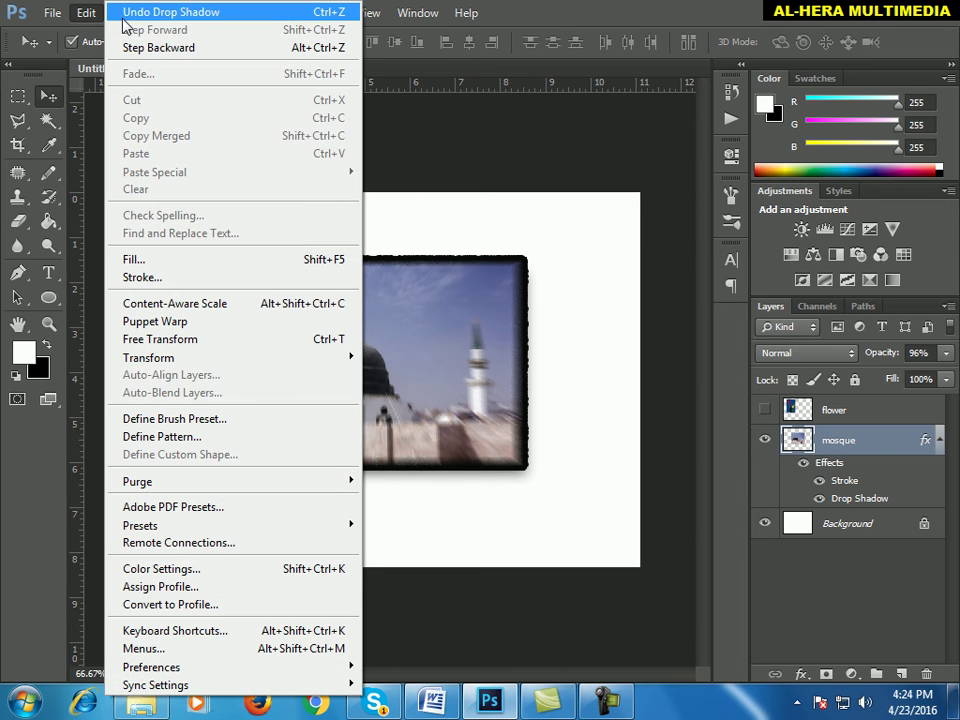
click(125, 18)
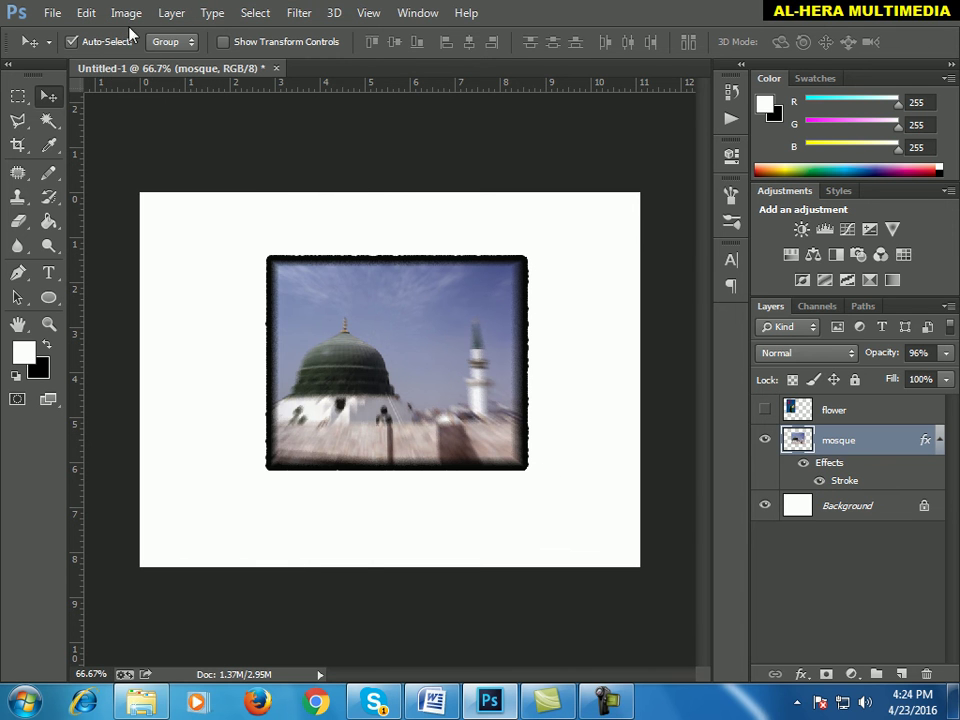
click(87, 13)
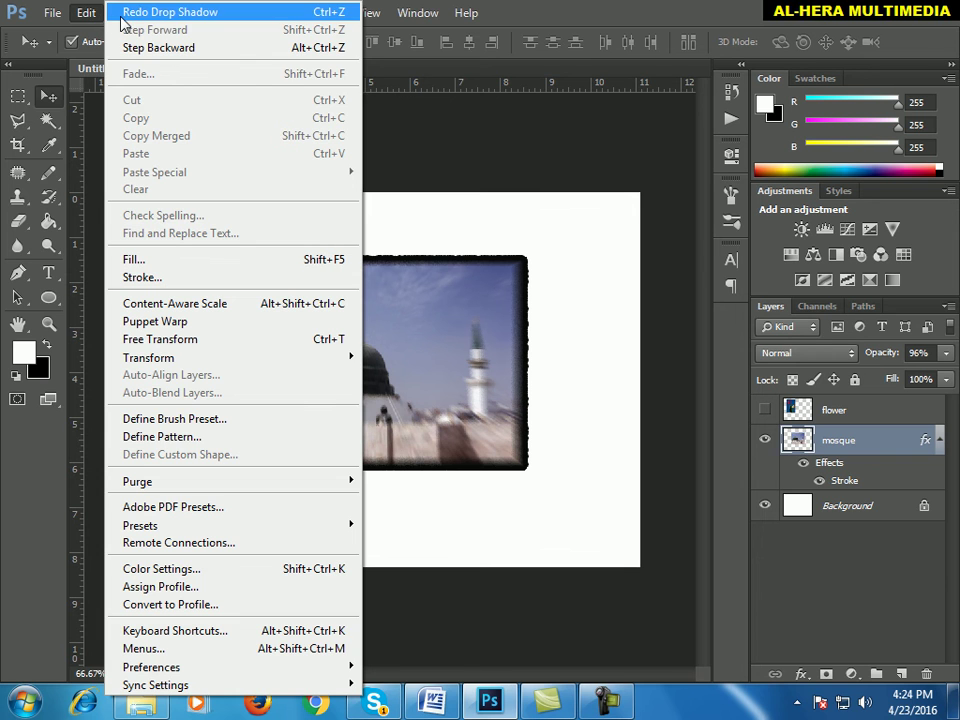
click(125, 14)
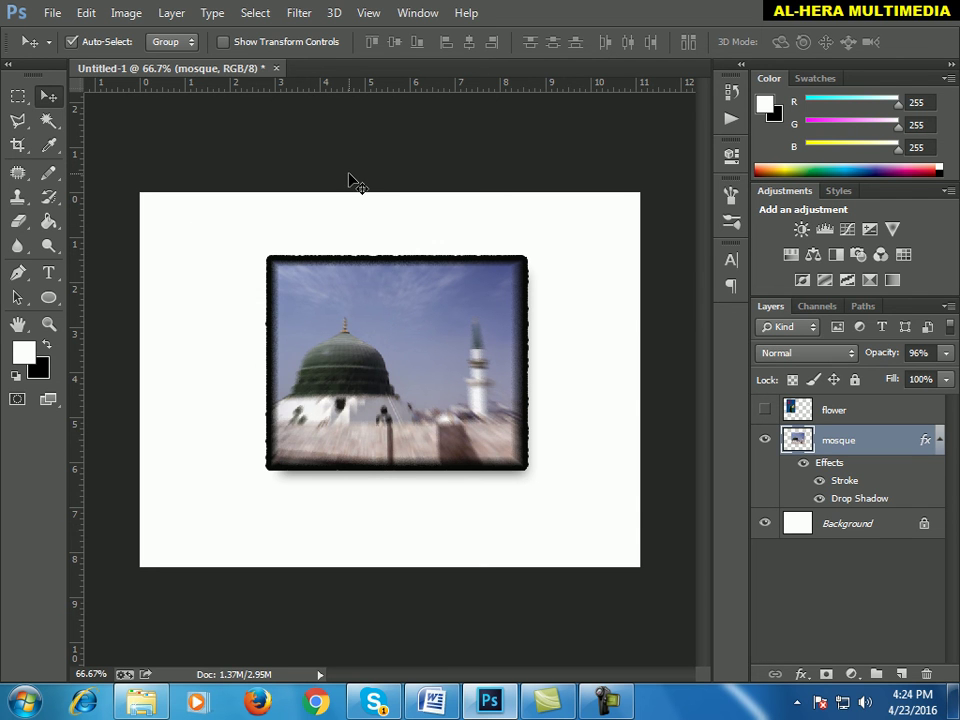
Show the document history and step back through Radial Blur to the Stroke state.
click(420, 12)
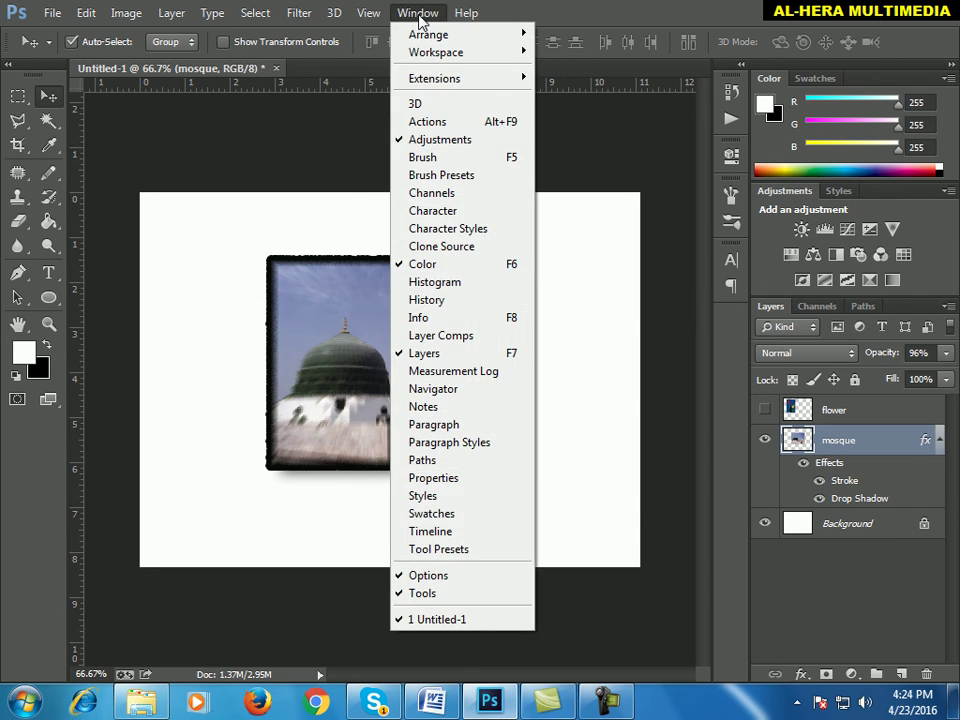
click(455, 300)
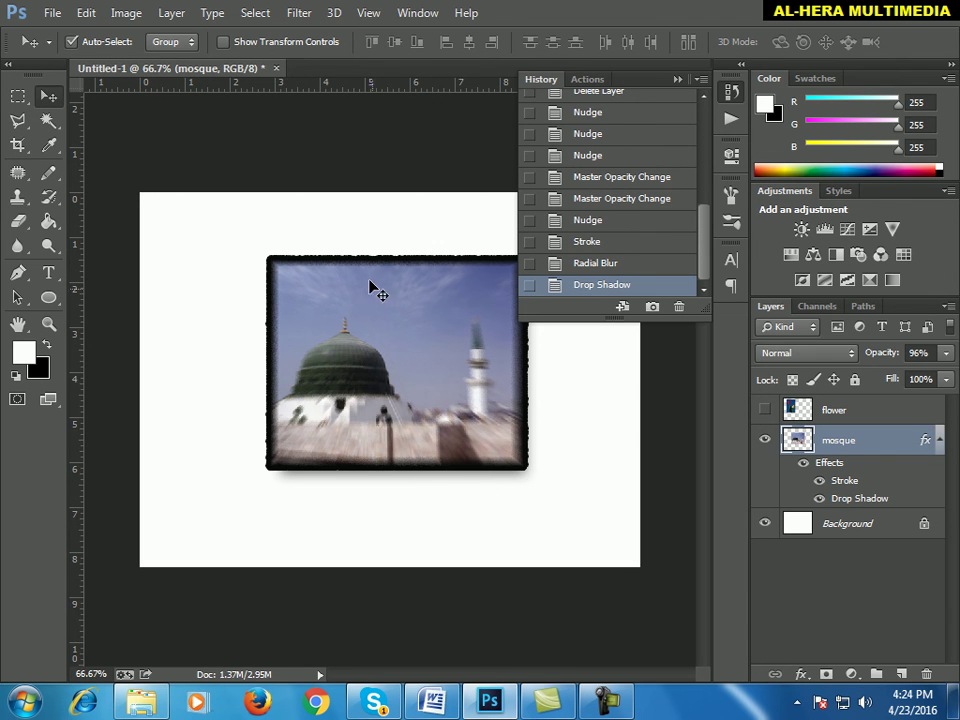
click(603, 265)
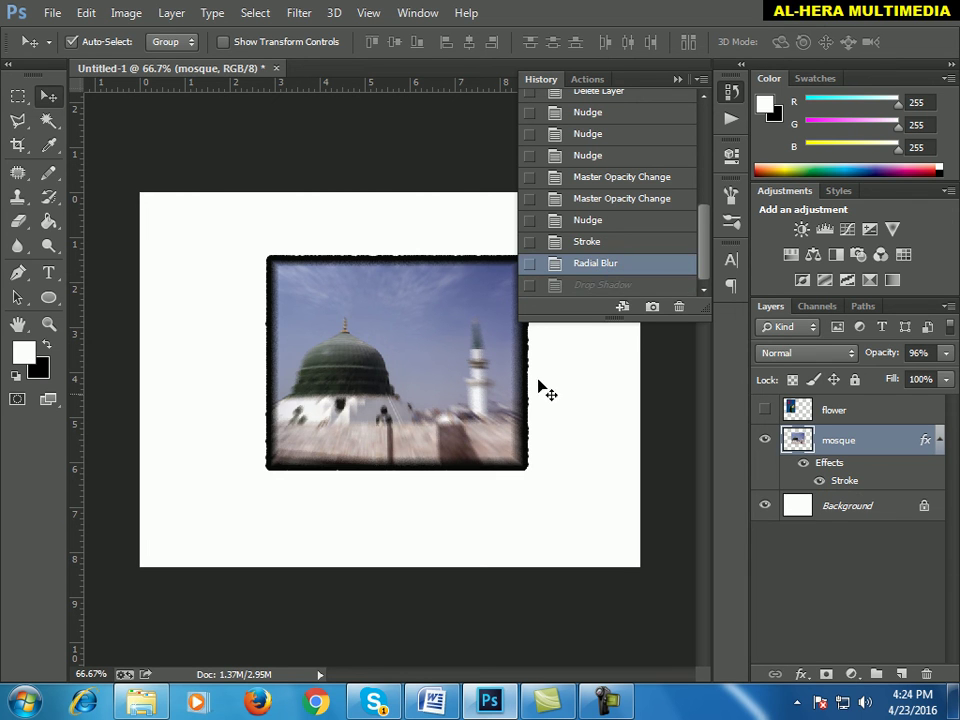
click(586, 243)
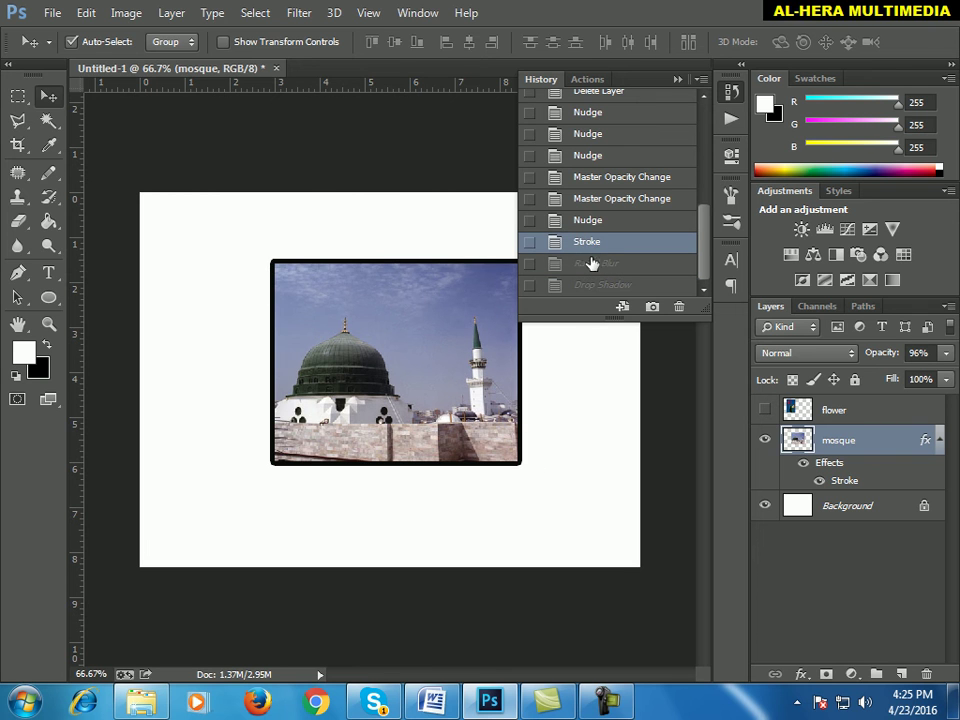
Step back through the history states to the Nudge before both opacity changes, and return forward to the Stroke state.
click(594, 222)
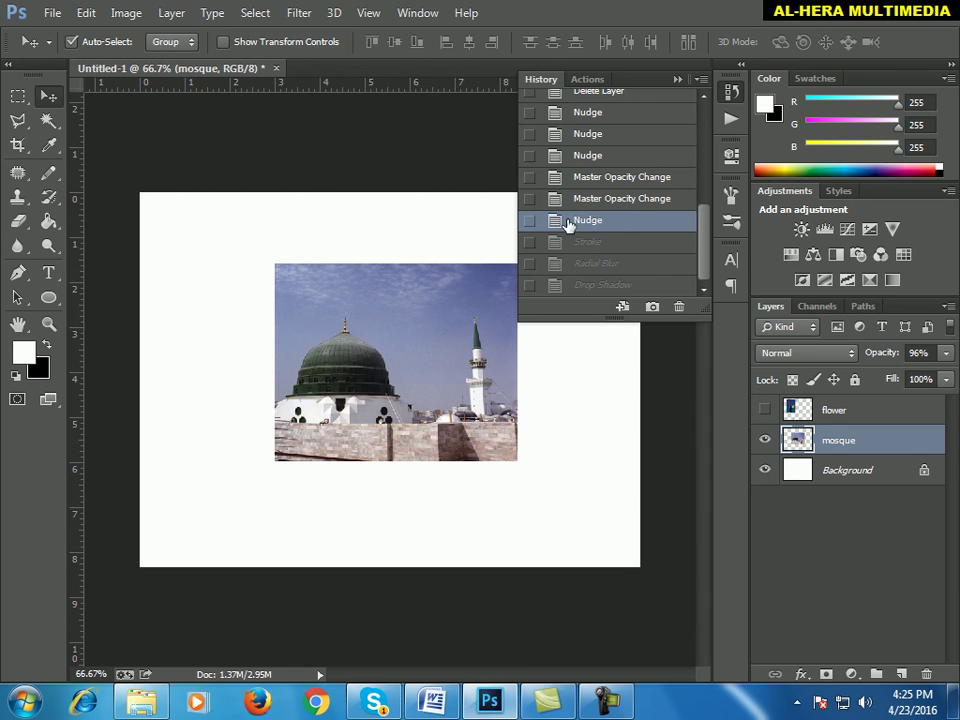
click(627, 199)
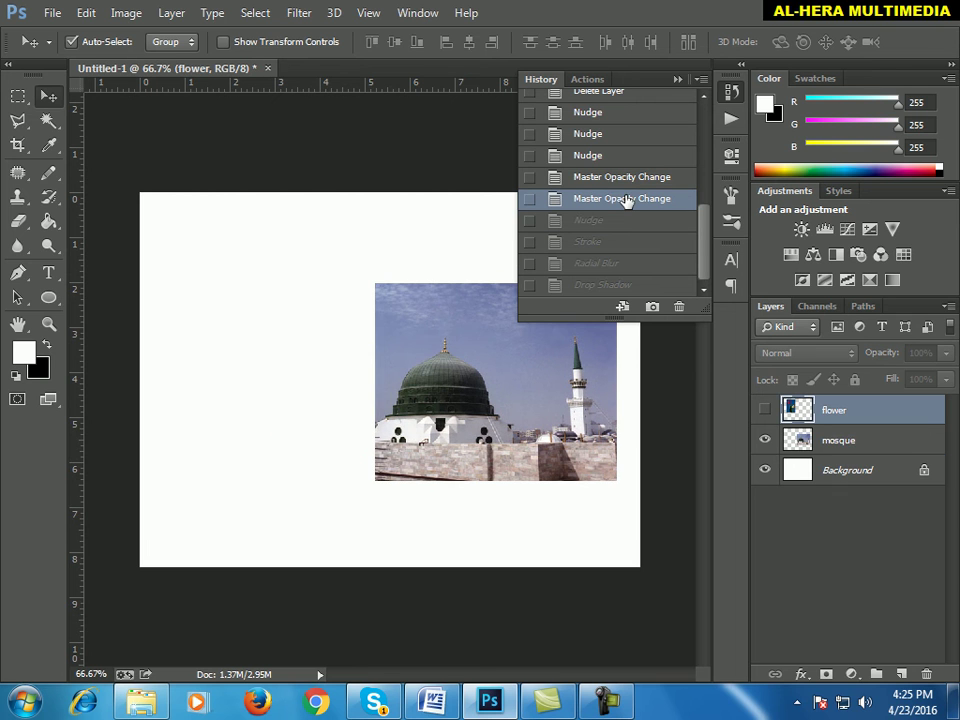
click(620, 180)
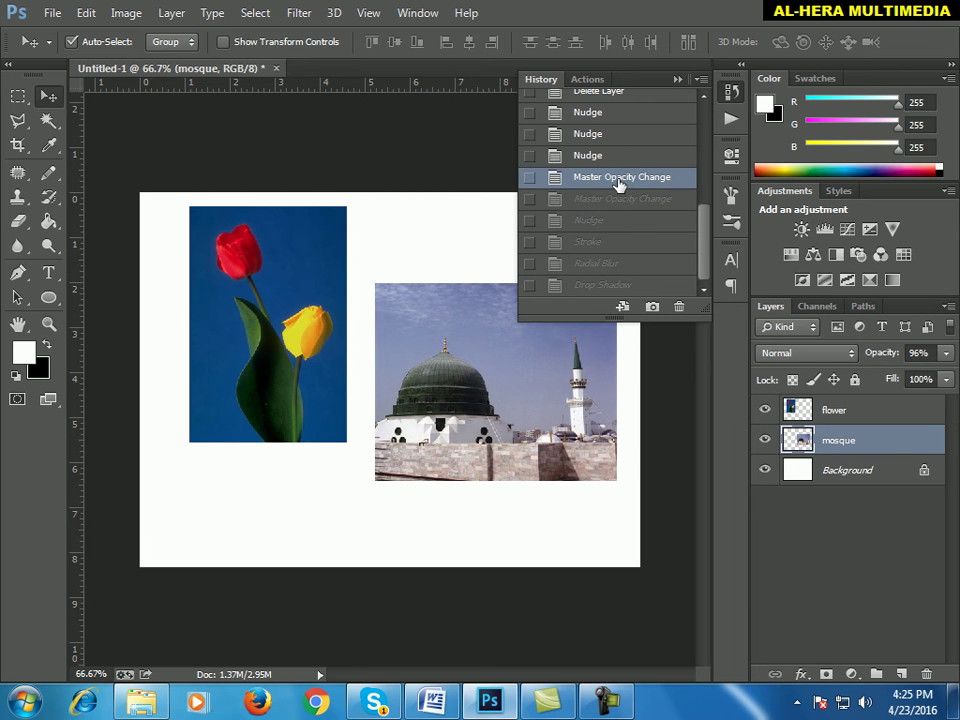
click(600, 156)
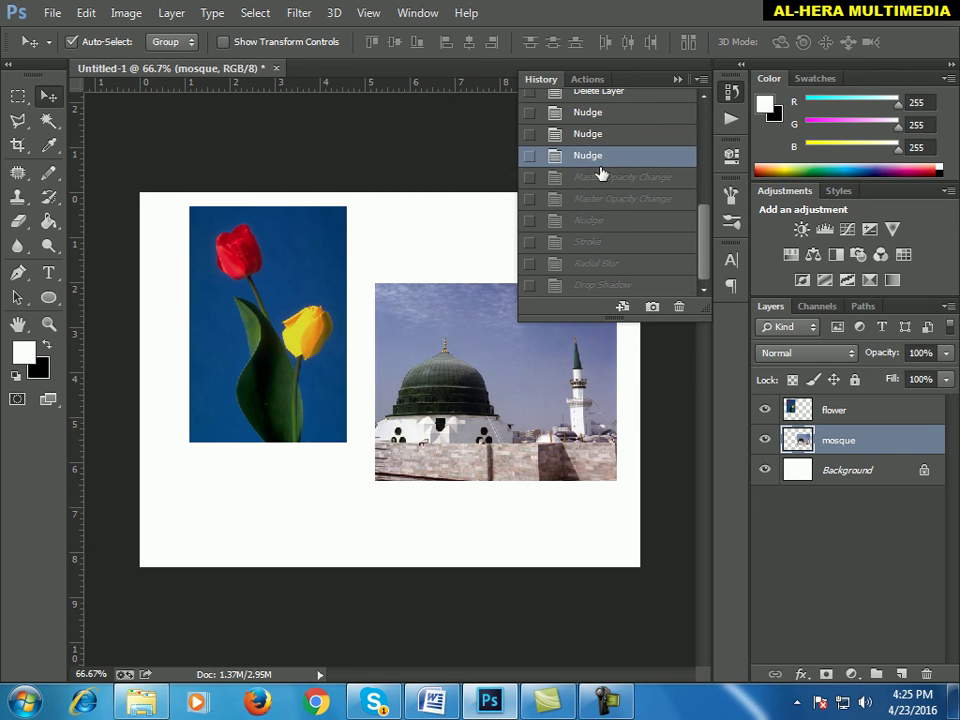
click(601, 199)
click(601, 241)
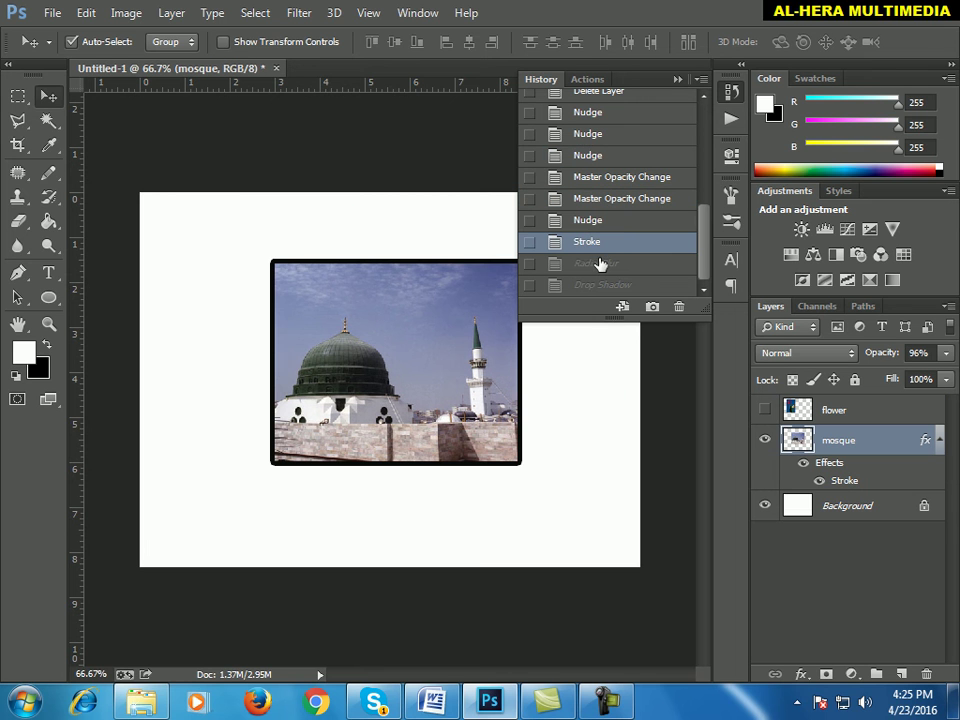
Restore the Radial Blur history state, undo that to return to Stroke, and collapse the history list.
click(600, 264)
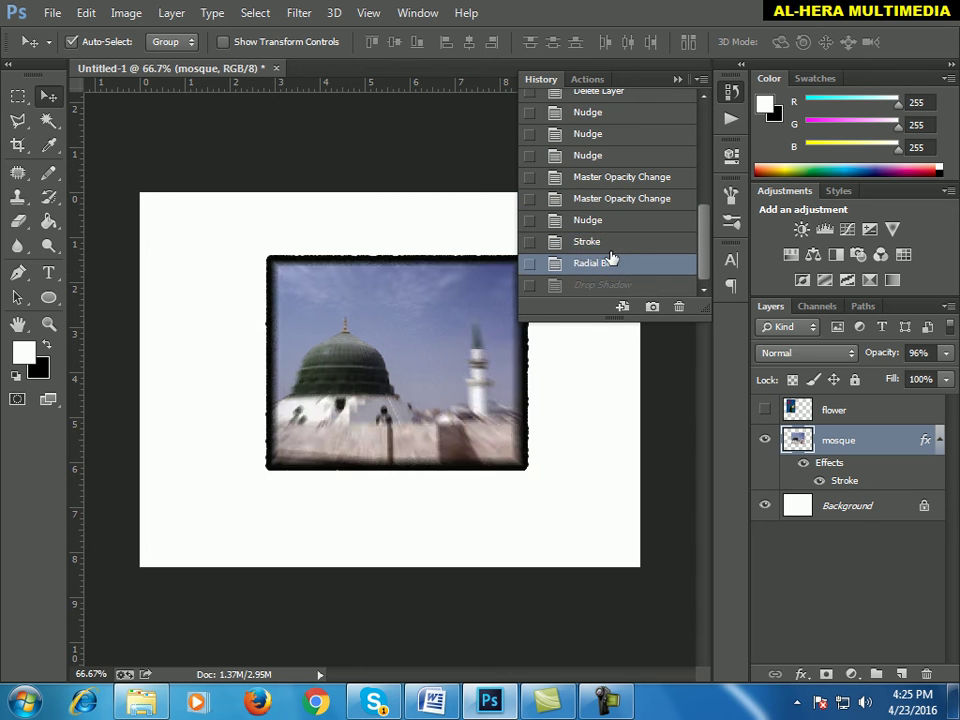
key(ctrl+z)
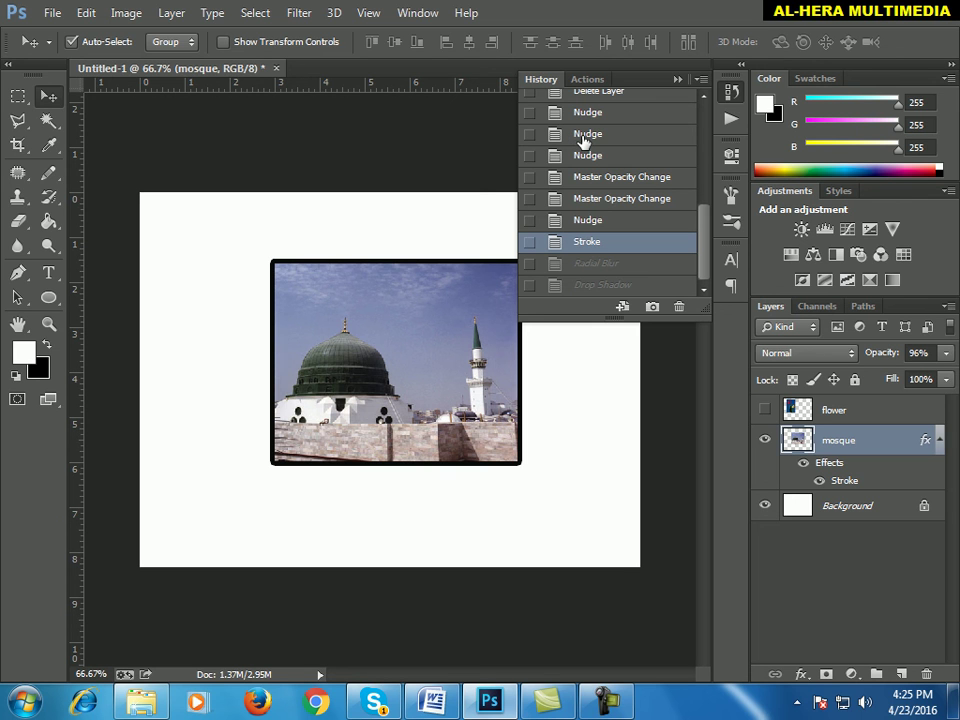
click(680, 81)
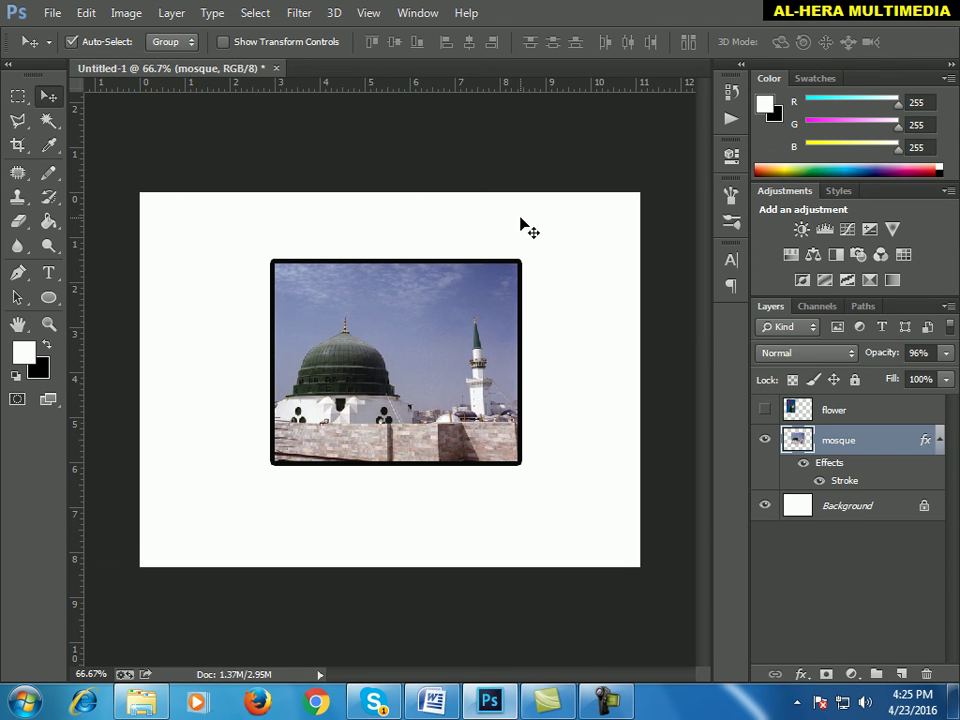